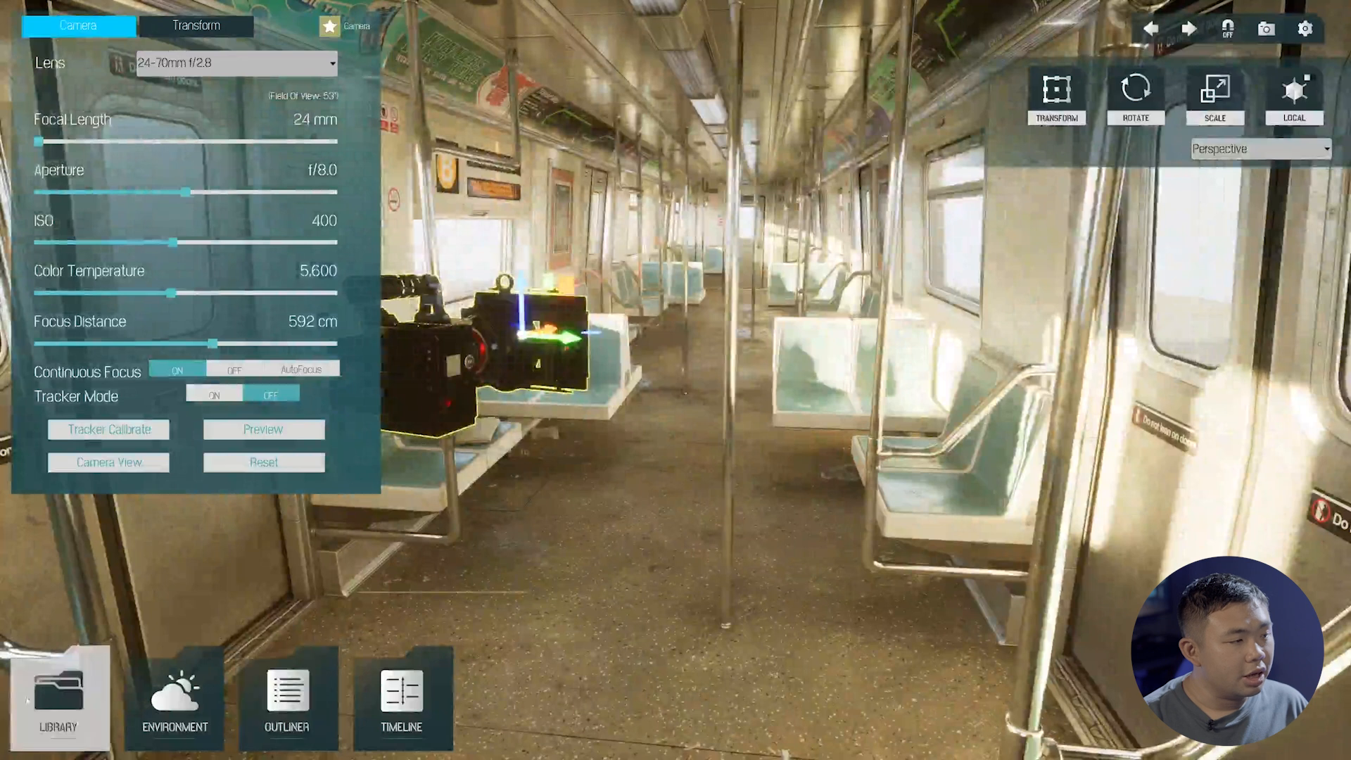
Step: Add the Metahuman Kai character to the subway car, standing in the aisle between the seats
{"action": "left_click", "coordinate": [134, 164]}
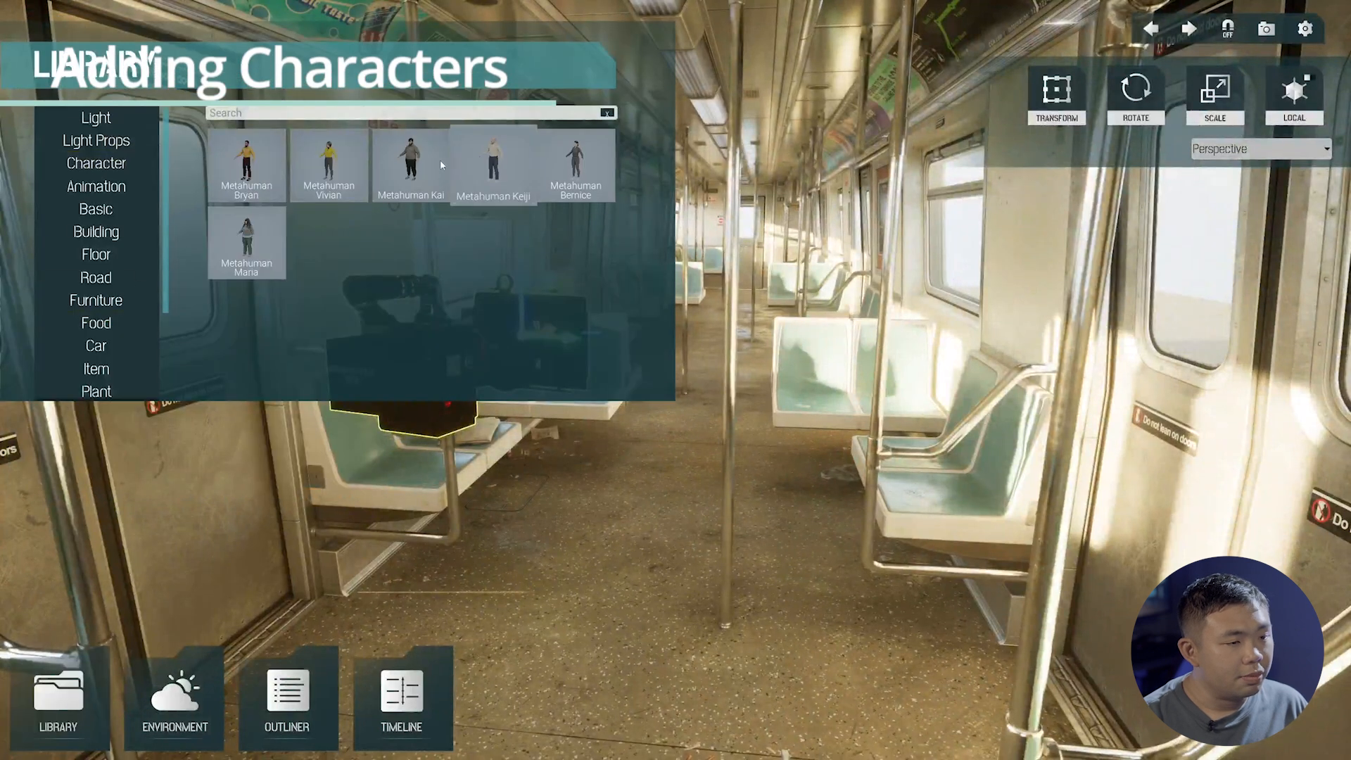
{"action": "left_click", "coordinate": [441, 159]}
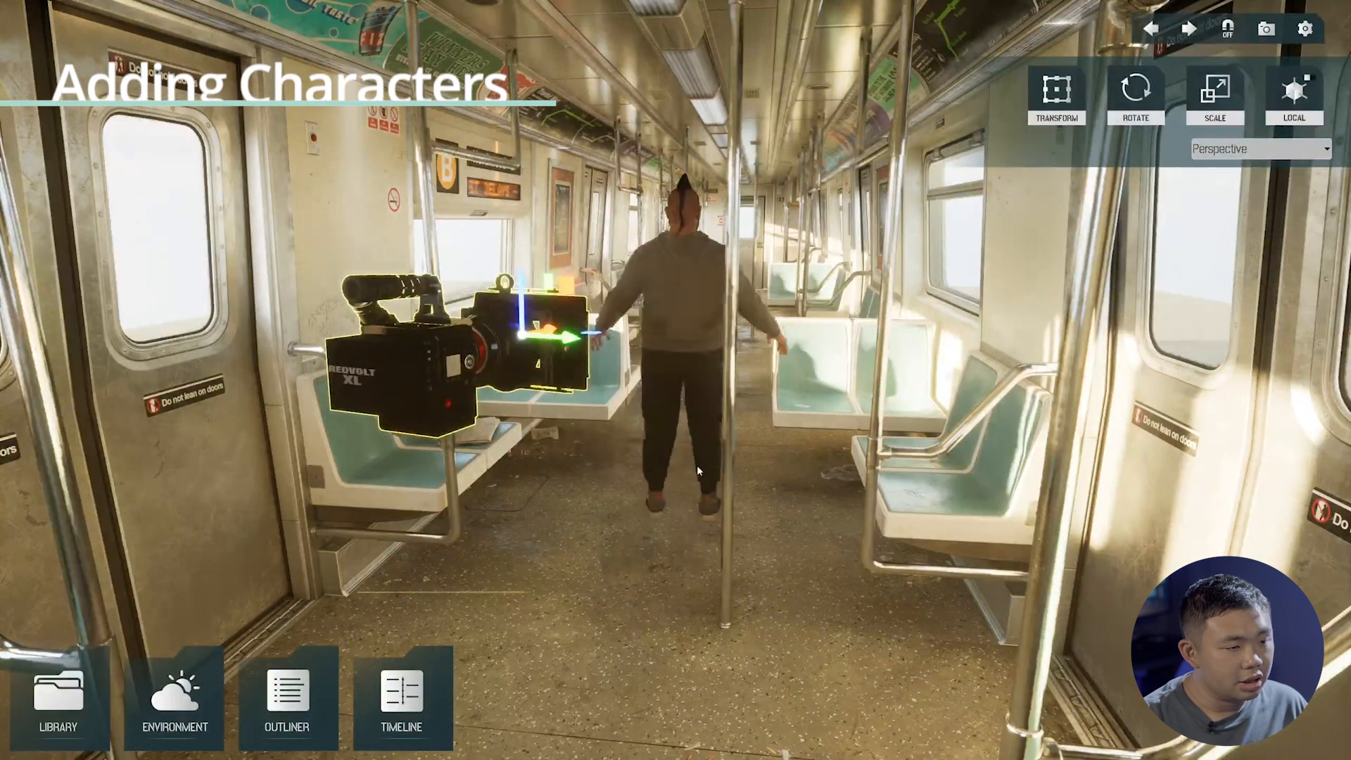
{"action": "left_click", "coordinate": [694, 438]}
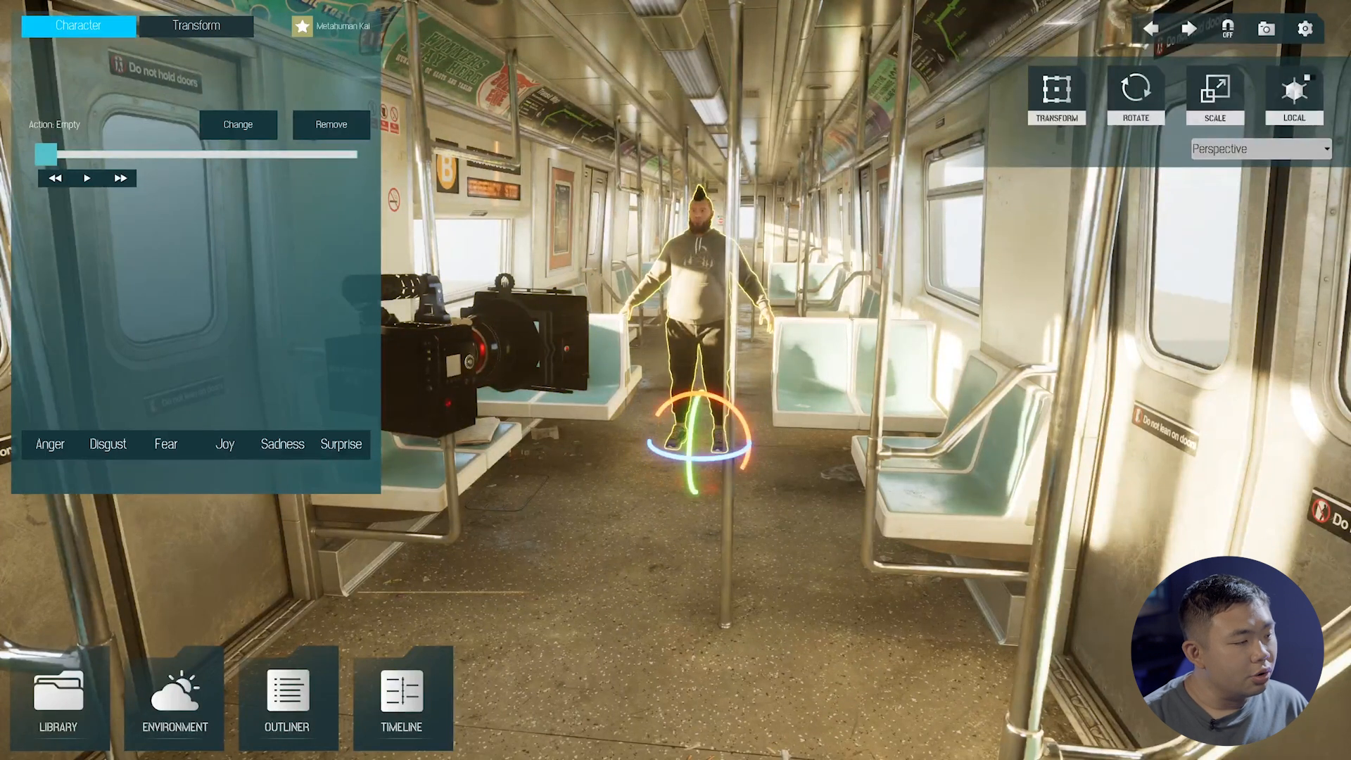
Step: Place the Metahuman Maria character in the aisle, in front of and facing the male character
{"action": "left_click", "coordinate": [80, 692]}
{"action": "left_click", "coordinate": [247, 159]}
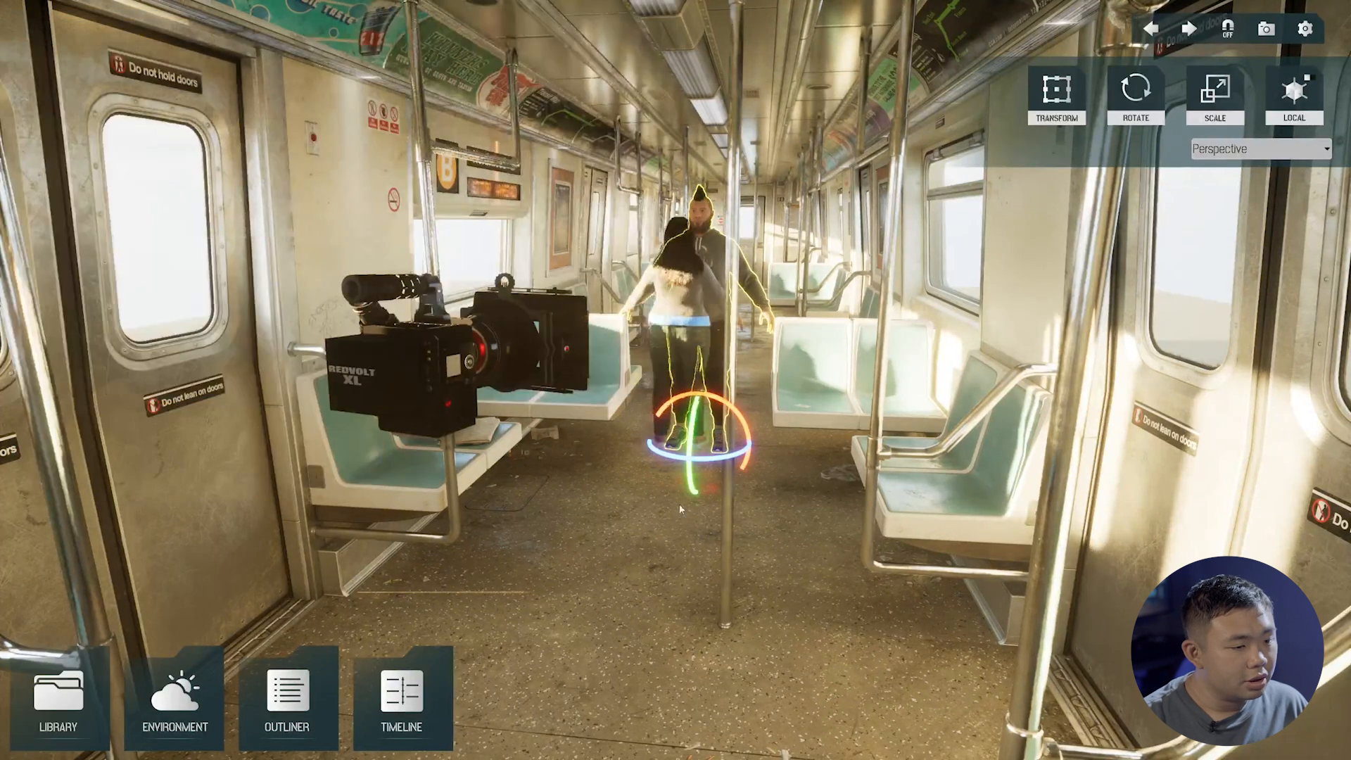
{"action": "left_click", "coordinate": [670, 553]}
{"action": "right_click_drag", "start_coordinate": [669, 553], "coordinate": [563, 493]}
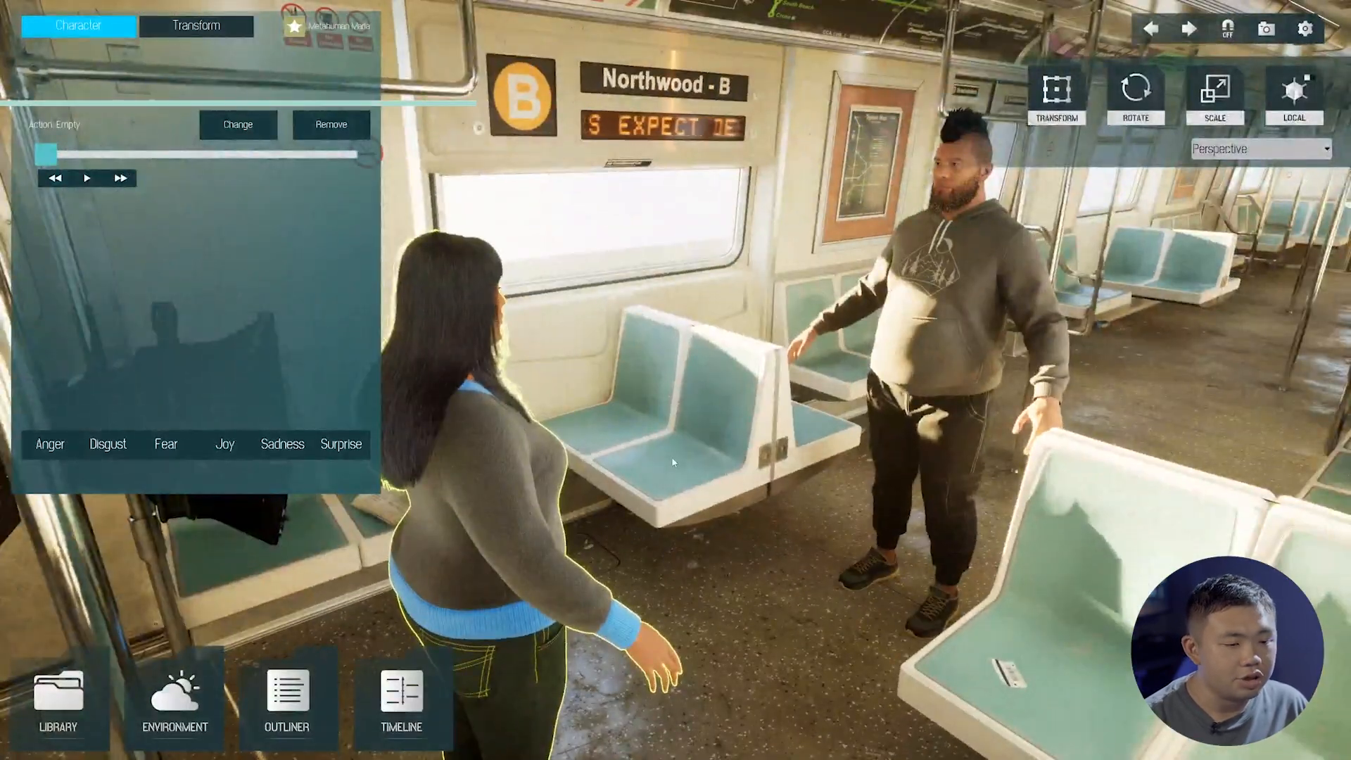
Step: Find the argue animations in the library and apply Argue Conversation 1 to the male character
{"action": "left_click", "coordinate": [931, 586]}
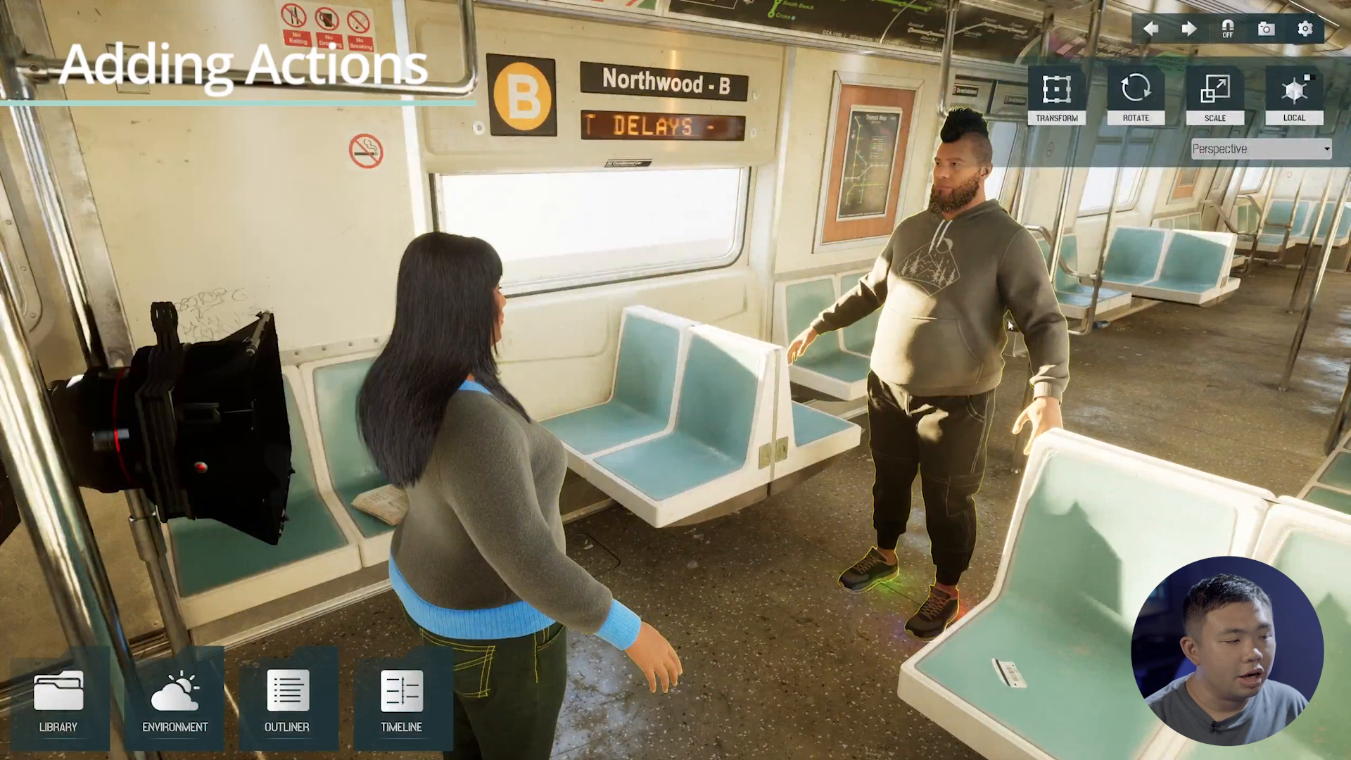
{"action": "left_click", "coordinate": [69, 714]}
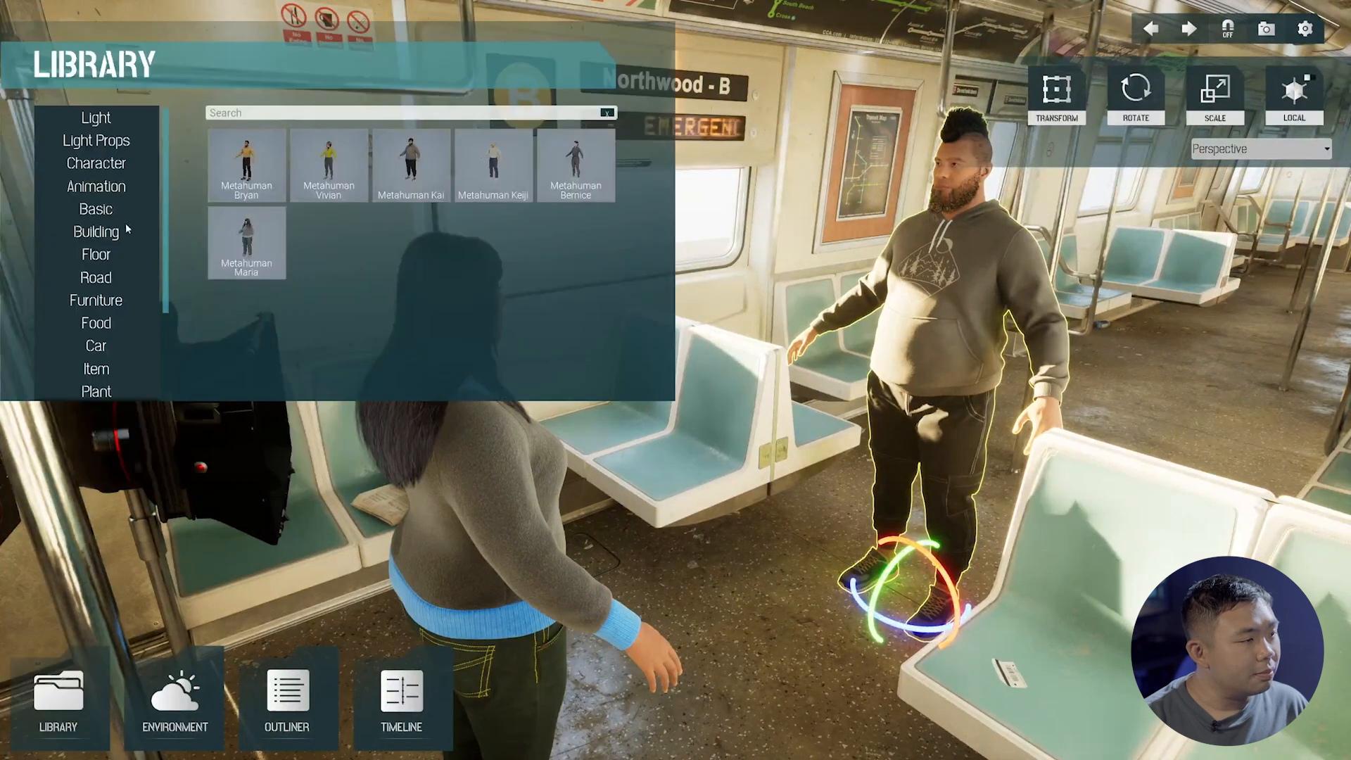
{"action": "left_click", "coordinate": [114, 197]}
{"action": "left_click", "coordinate": [300, 113]}
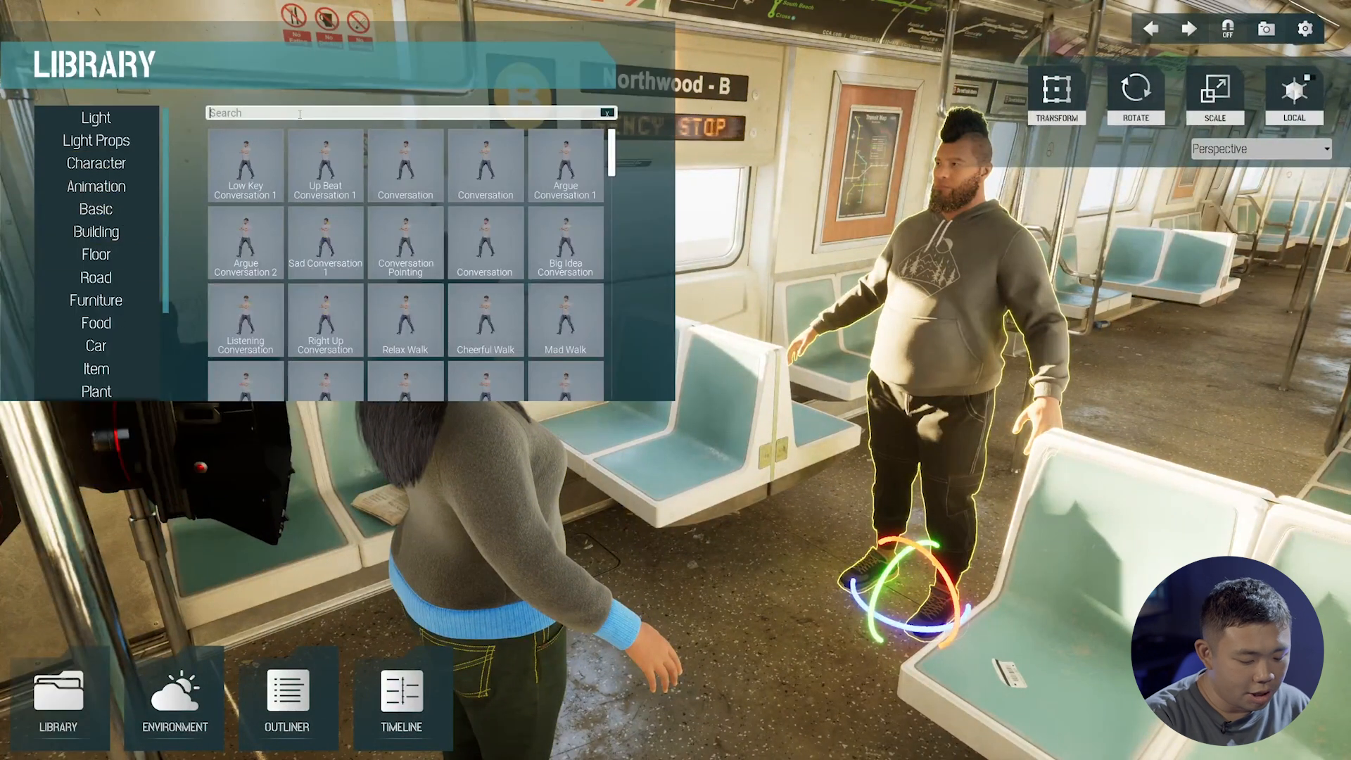
{"action": "type", "text": "argue"}
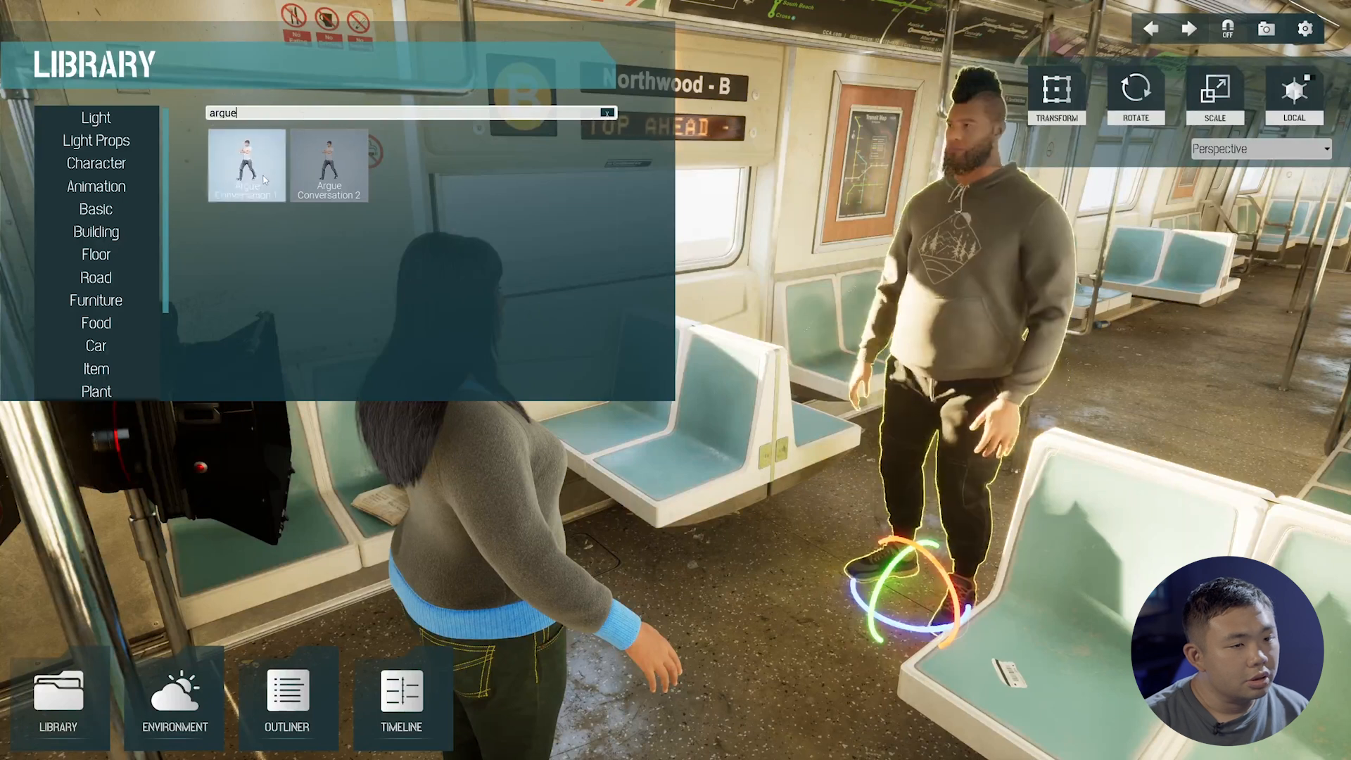
{"action": "left_click_drag", "start_coordinate": [265, 170], "coordinate": [592, 219]}
{"action": "left_click_drag", "start_coordinate": [833, 271], "coordinate": [919, 298]}
Step: Play through the male character's argue animation and pose him at 00:24.15
{"action": "left_click_drag", "start_coordinate": [62, 154], "coordinate": [195, 156]}
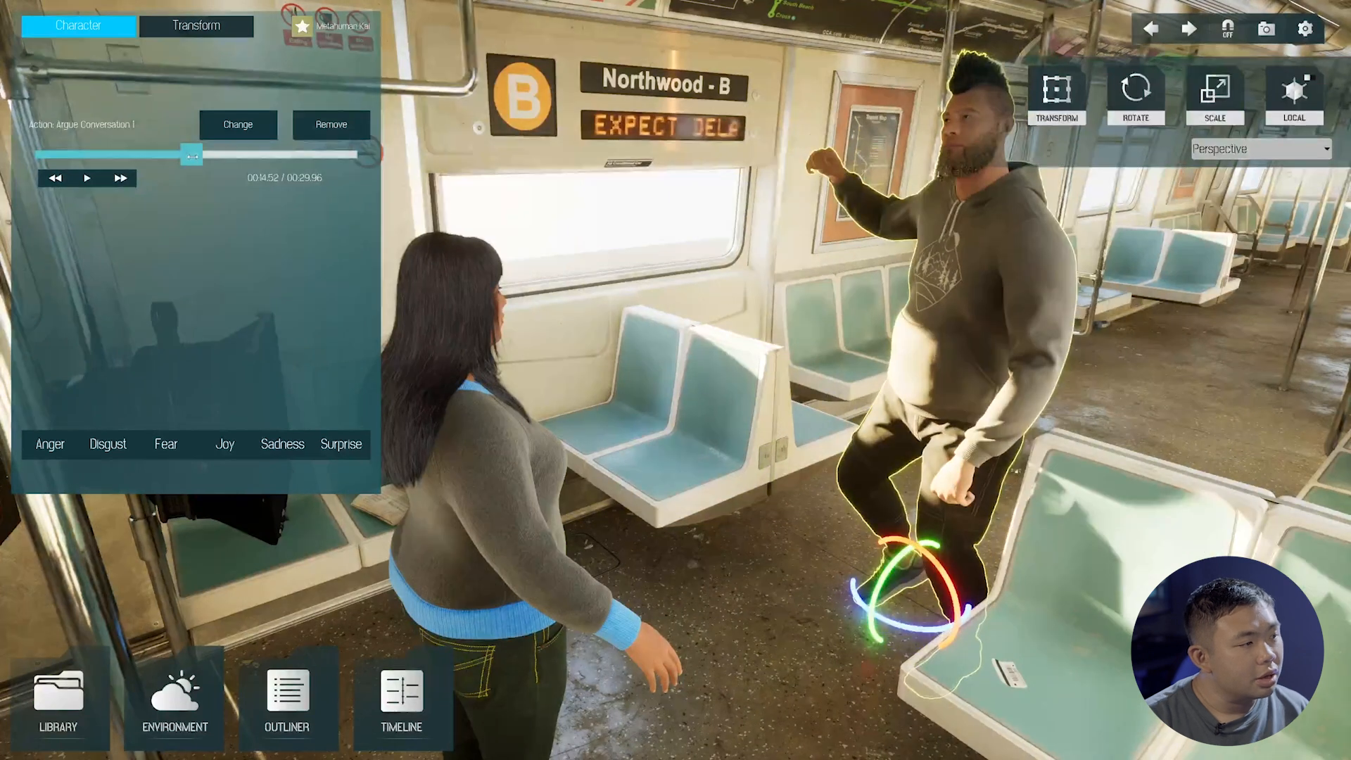
{"action": "left_click", "coordinate": [87, 178]}
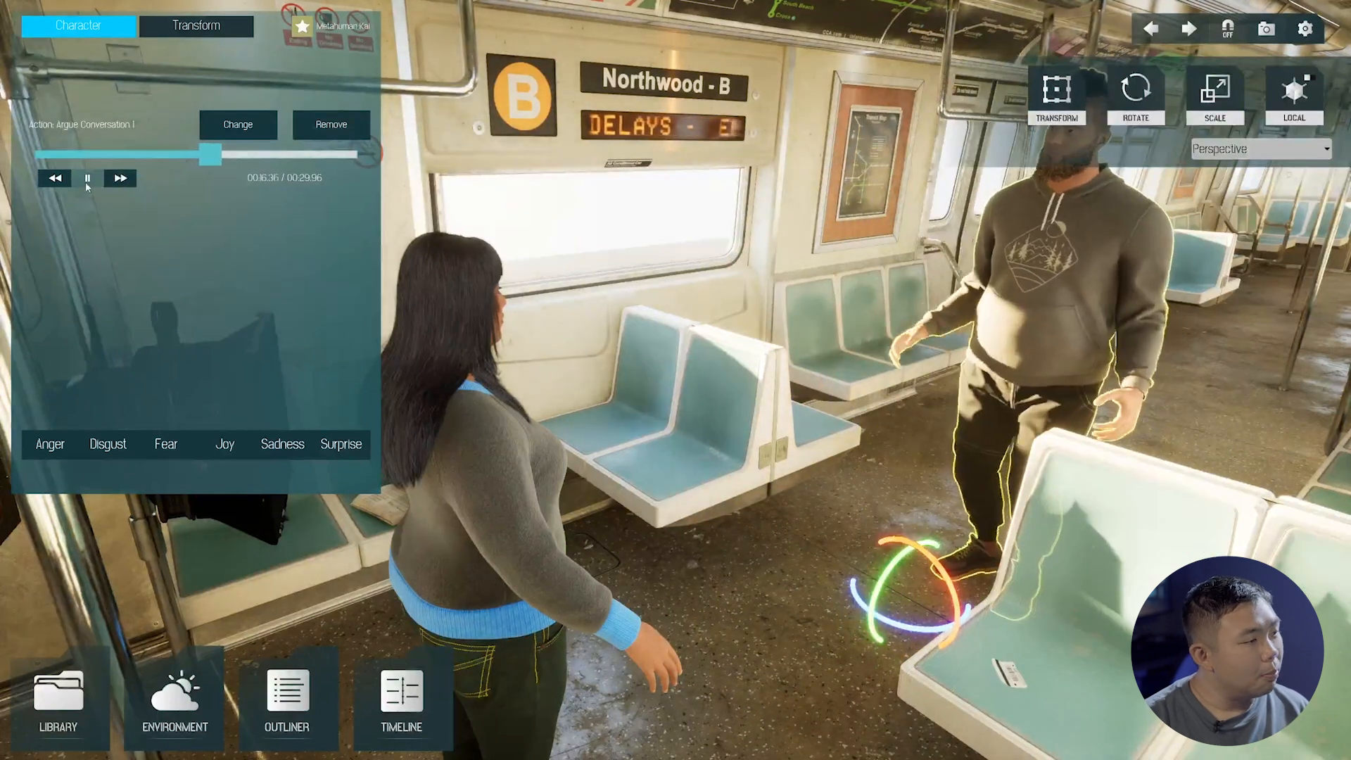
{"action": "left_click", "coordinate": [86, 181]}
{"action": "left_click_drag", "start_coordinate": [217, 155], "coordinate": [288, 148]}
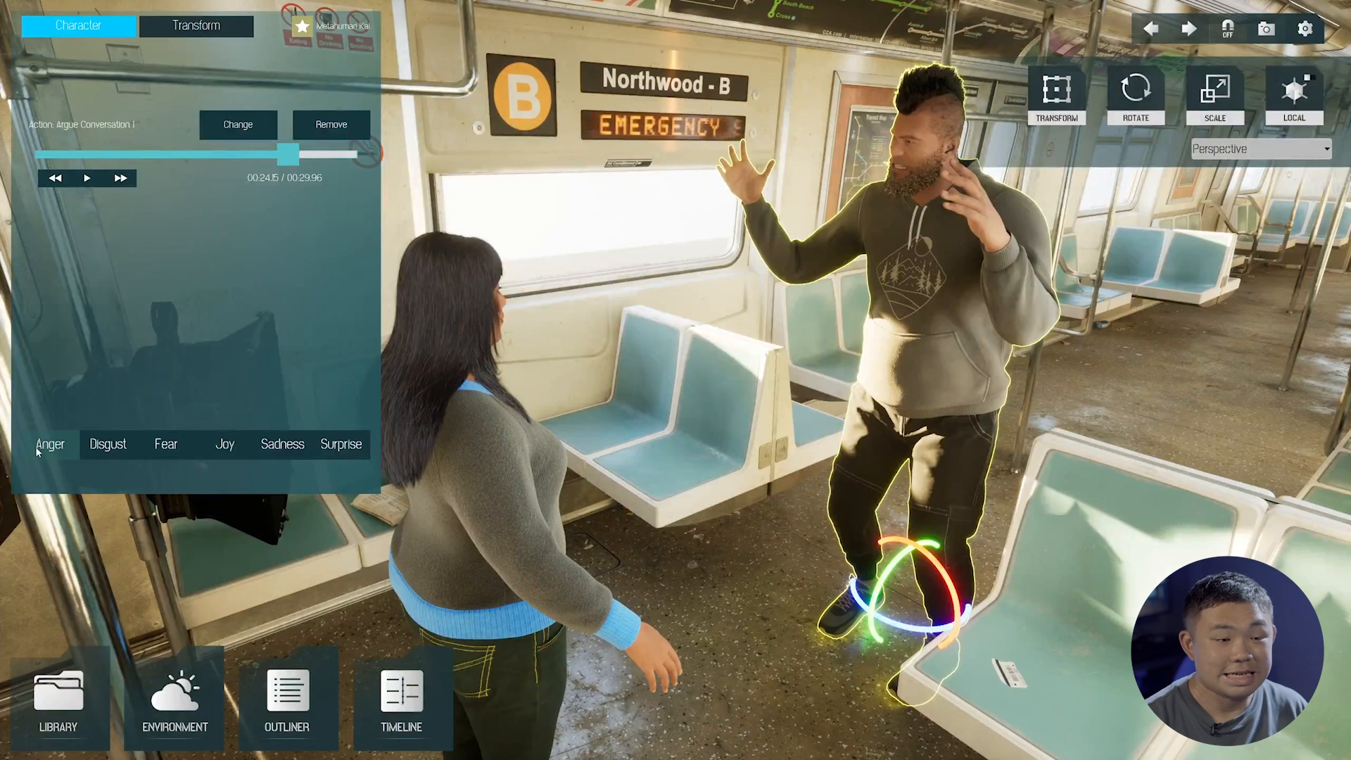
Step: Apply a Stand Idle animation with hands on hips to the female character and pose her at 00:03.33
{"action": "right_click_drag", "start_coordinate": [844, 467], "coordinate": [675, 528]}
{"action": "left_click", "coordinate": [674, 528]}
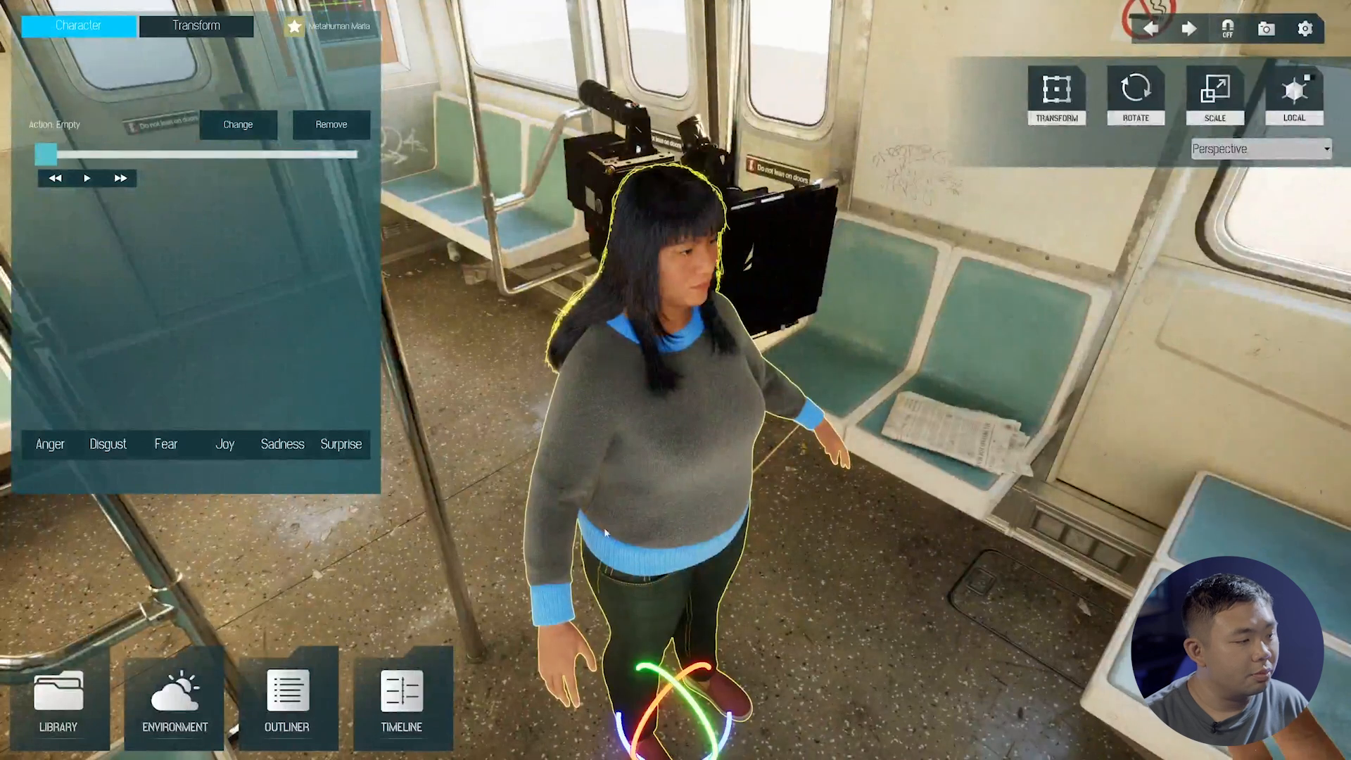
{"action": "left_click", "coordinate": [46, 724]}
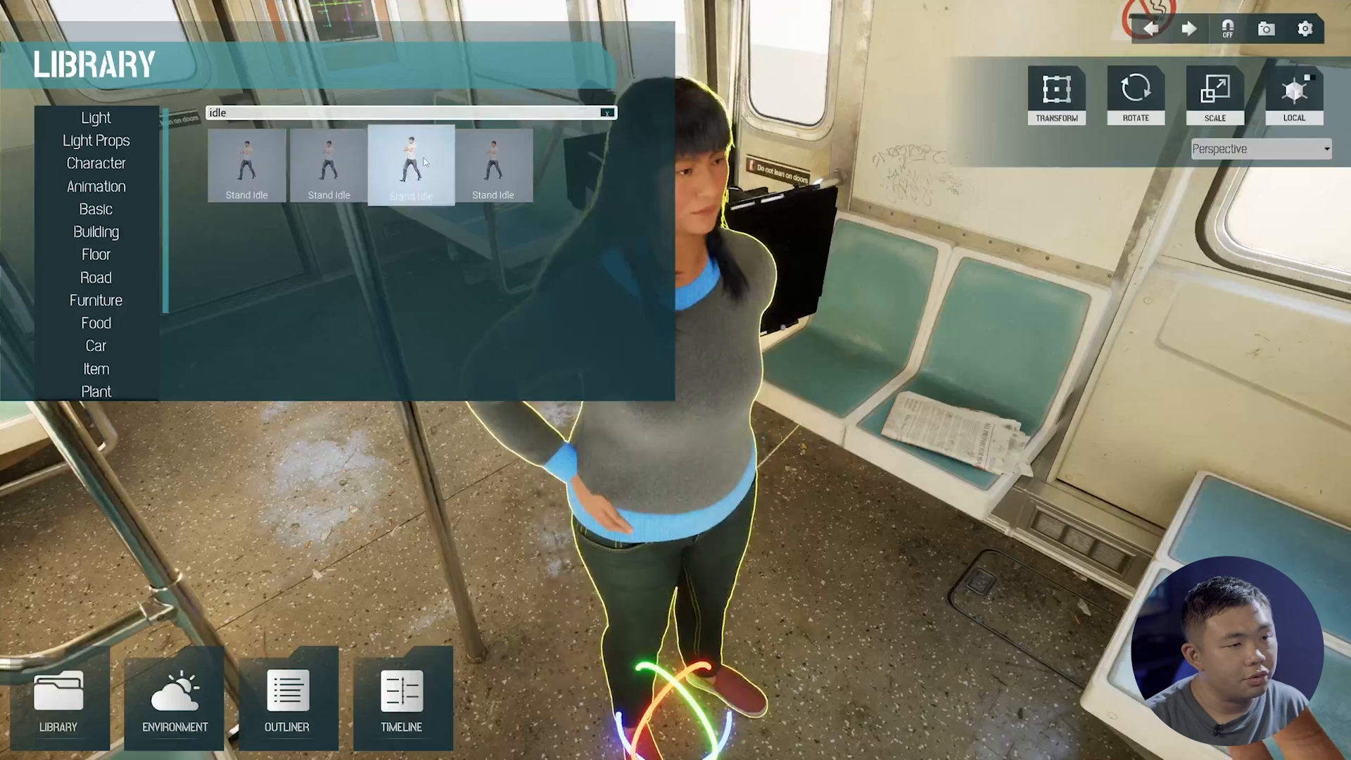
{"action": "left_click_drag", "start_coordinate": [394, 166], "coordinate": [651, 429]}
{"action": "left_click_drag", "start_coordinate": [45, 155], "coordinate": [98, 161]}
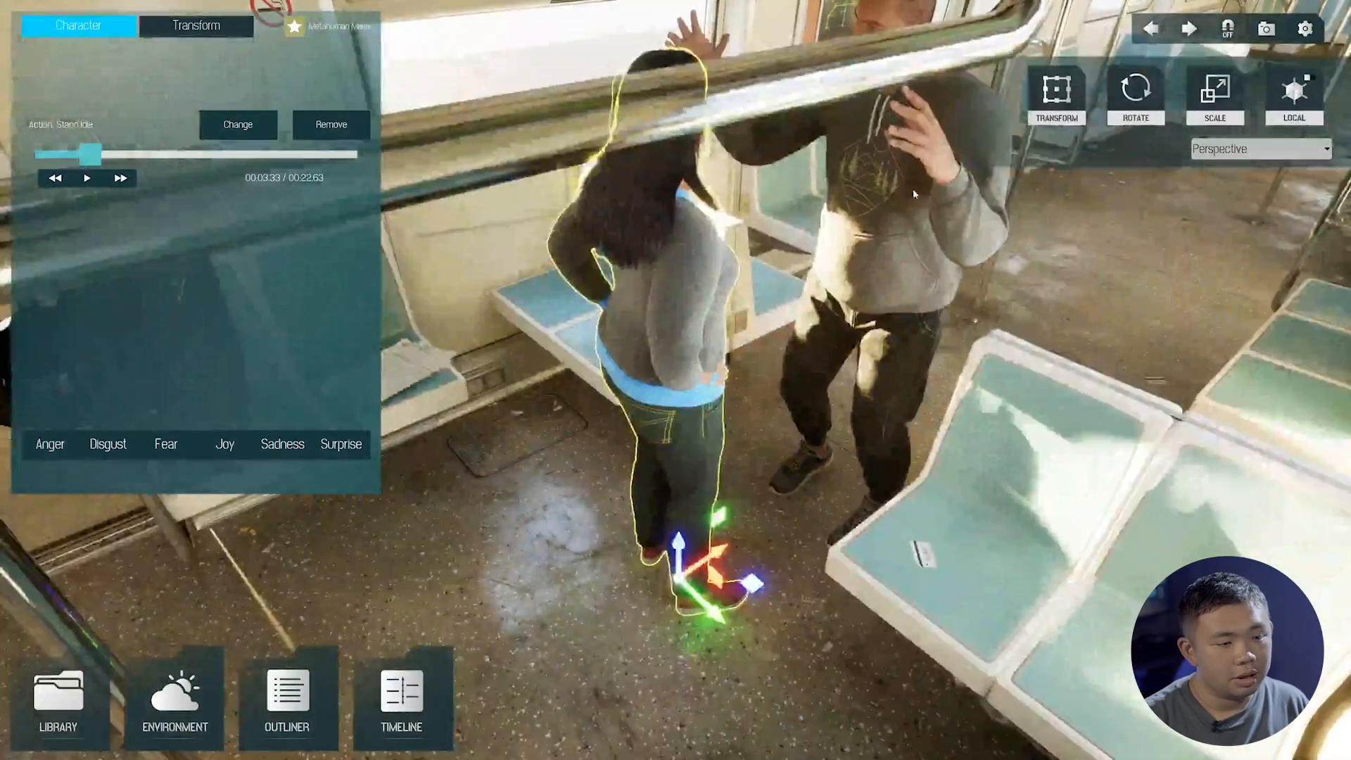
Step: Frame both characters in the camera view with the 35mm f/1.4 lens, focus distance 595 cm and Continuous Focus off
{"action": "left_click", "coordinate": [825, 428]}
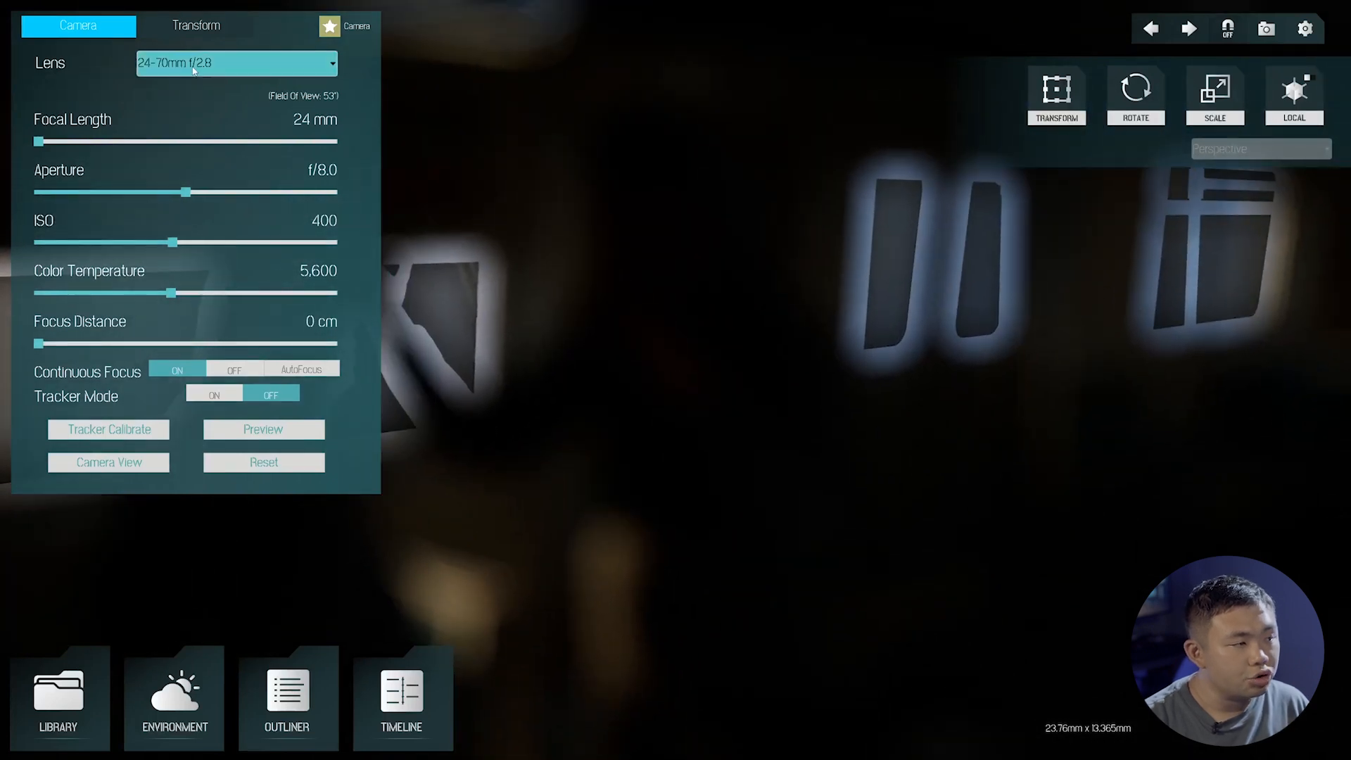
{"action": "left_click", "coordinate": [194, 69]}
{"action": "left_click", "coordinate": [196, 139]}
{"action": "right_click_drag", "start_coordinate": [656, 247], "coordinate": [618, 247]}
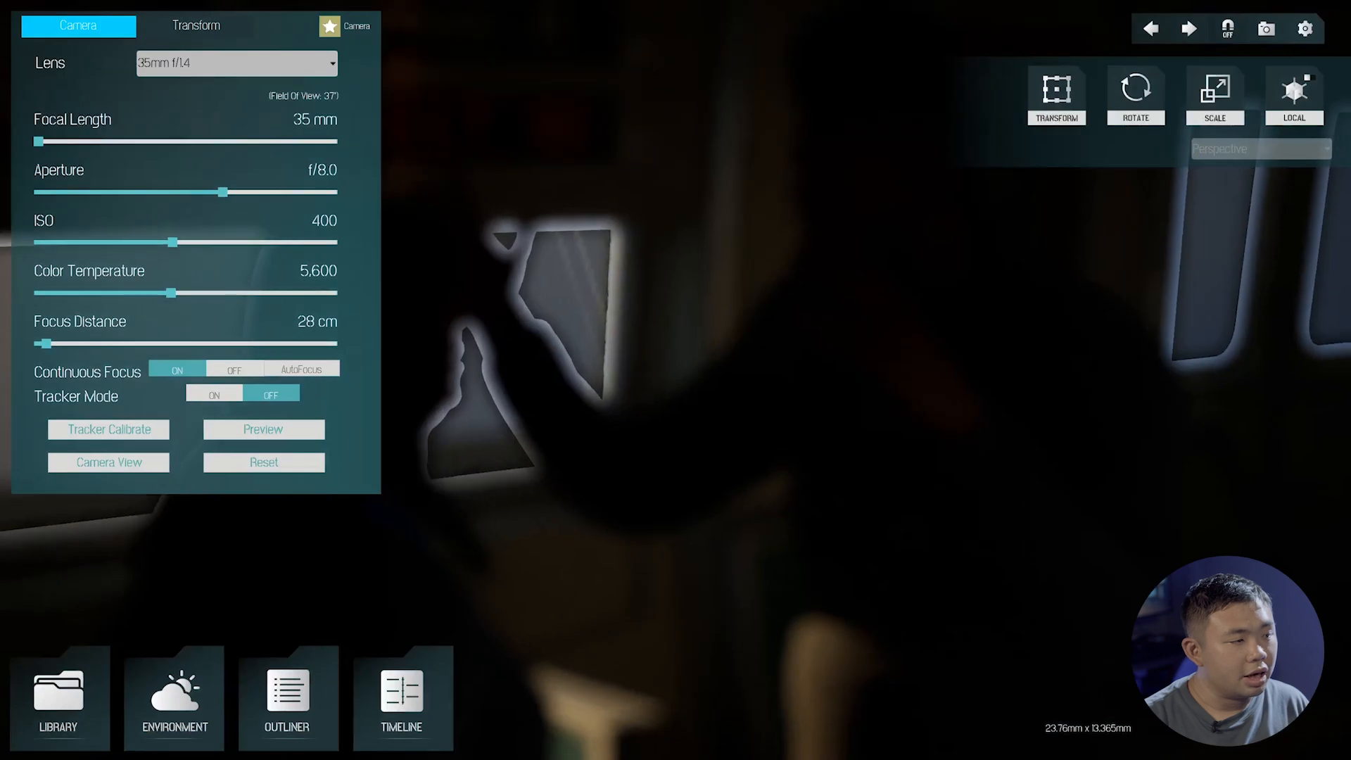
{"action": "left_click_drag", "start_coordinate": [73, 343], "coordinate": [205, 330]}
{"action": "left_click", "coordinate": [229, 373]}
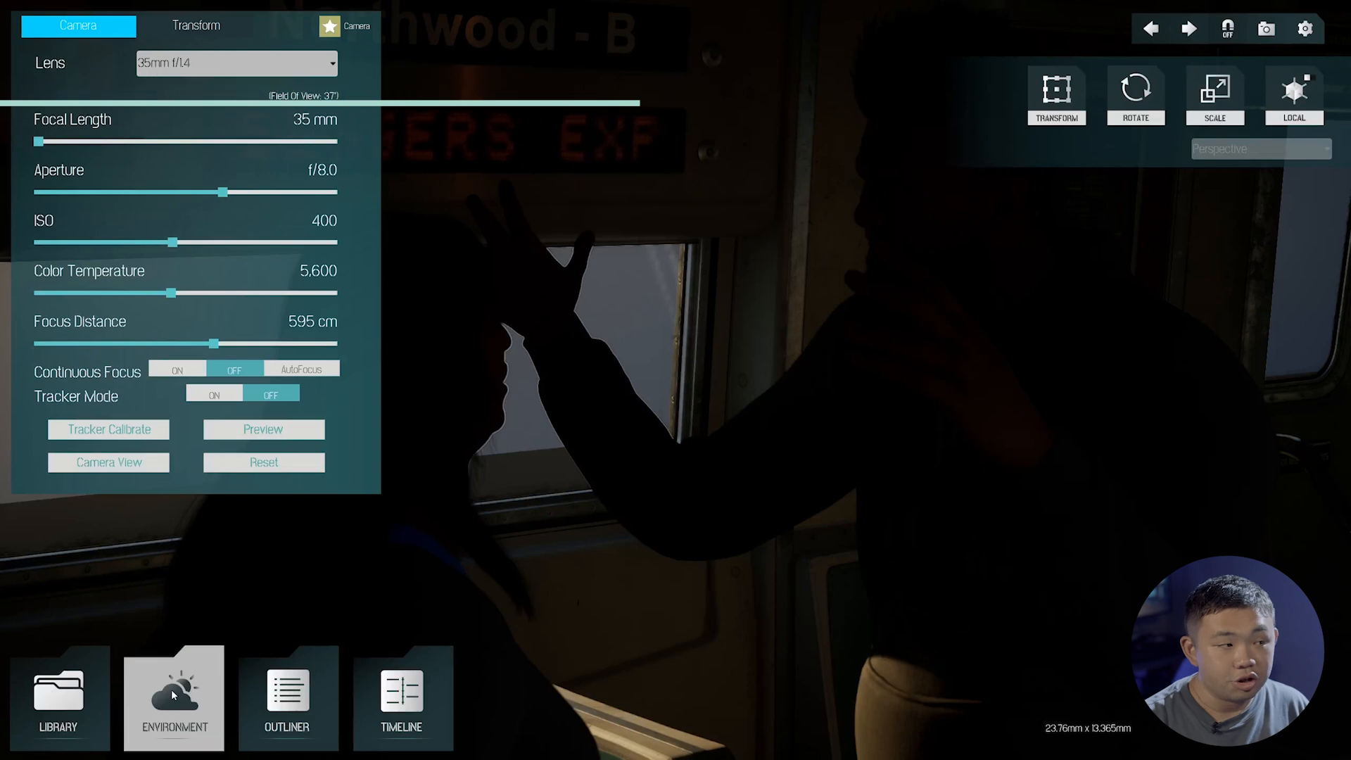
Step: Set the environment's sun rotation to 186 and the time of day to 17:19
{"action": "left_click", "coordinate": [199, 707]}
{"action": "left_click_drag", "start_coordinate": [73, 305], "coordinate": [158, 325]}
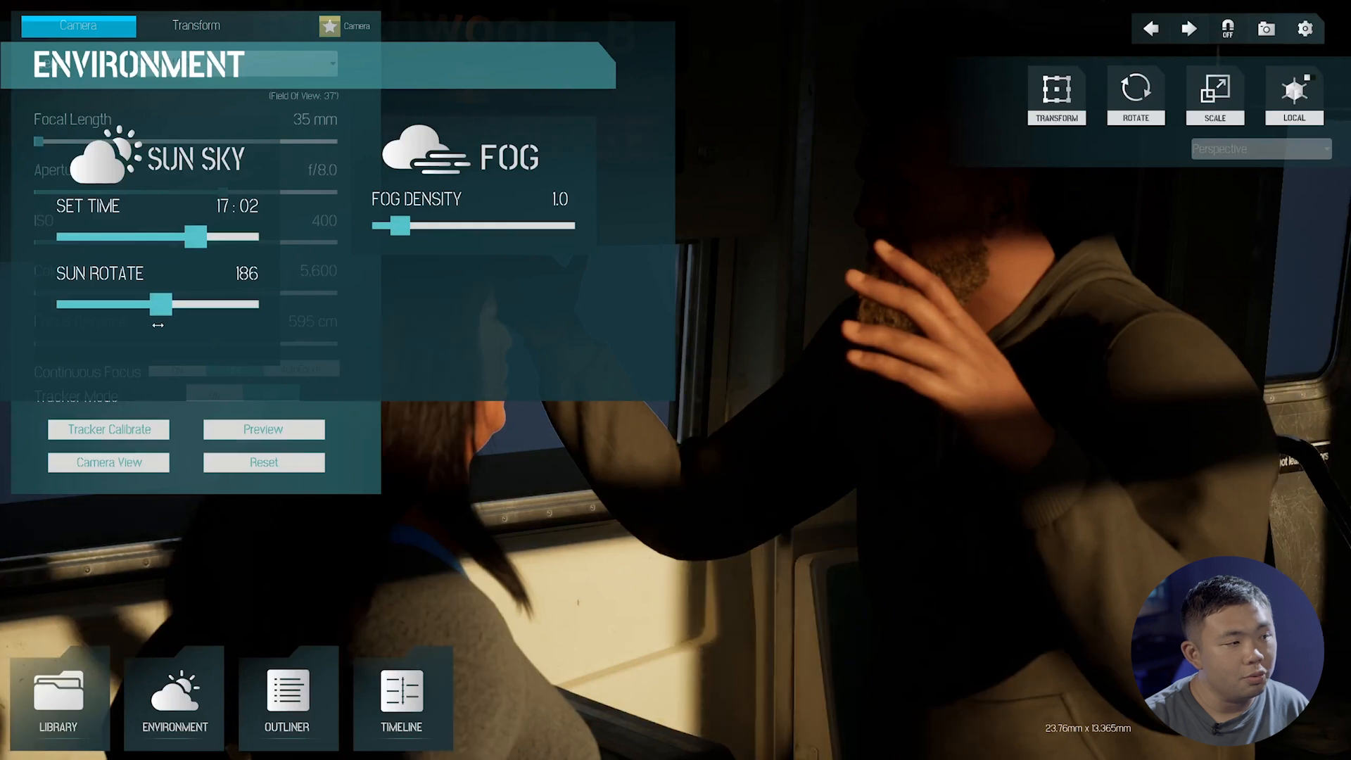
{"action": "mouse_move", "coordinate": [188, 248]}
{"action": "left_mouse_down"}
{"action": "mouse_move", "coordinate": [178, 244]}
{"action": "mouse_move", "coordinate": [197, 249]}
{"action": "left_mouse_up"}
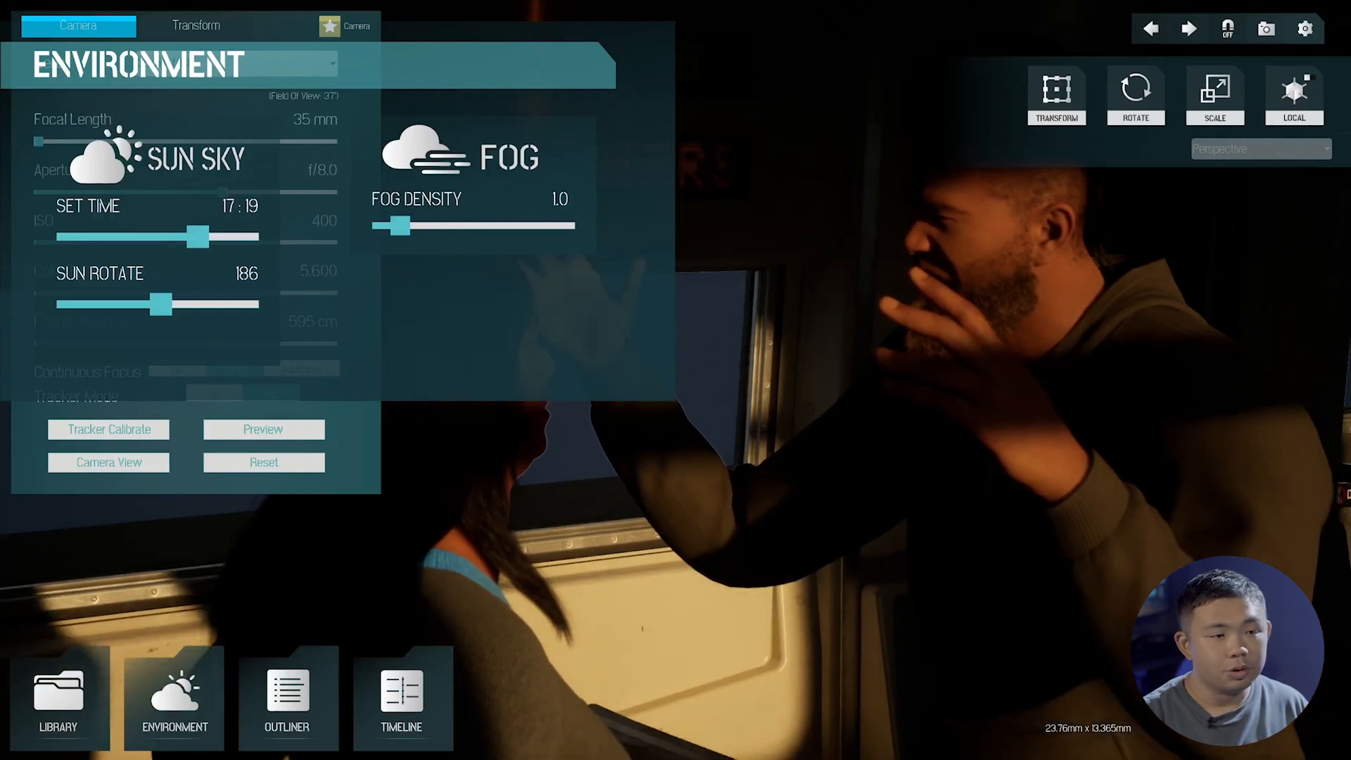
Step: Leave the camera view and place an RGB Tube light from the library in the aisle beside the characters
{"action": "key", "text": "Escape"}
{"action": "right_click_drag", "start_coordinate": [973, 373], "coordinate": [1056, 362]}
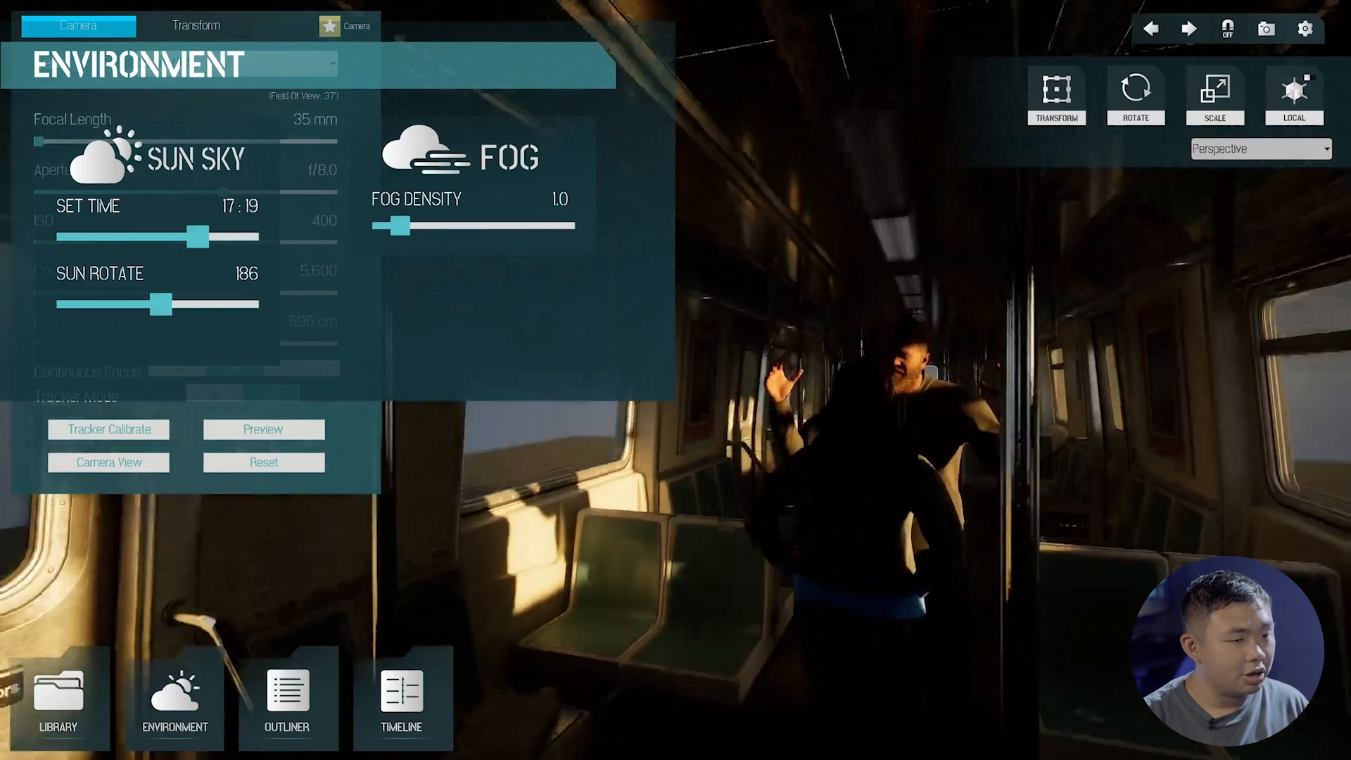
{"action": "left_click", "coordinate": [40, 709]}
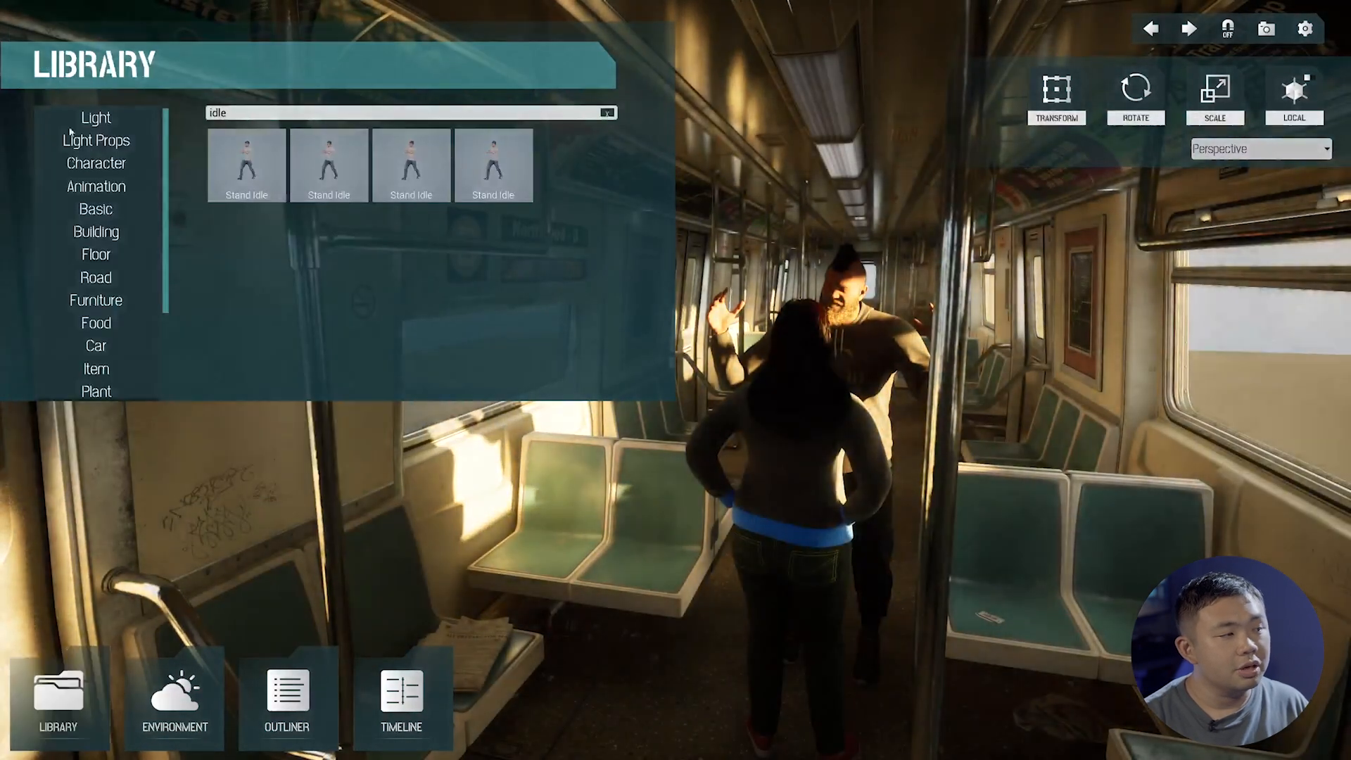
{"action": "left_click", "coordinate": [117, 119]}
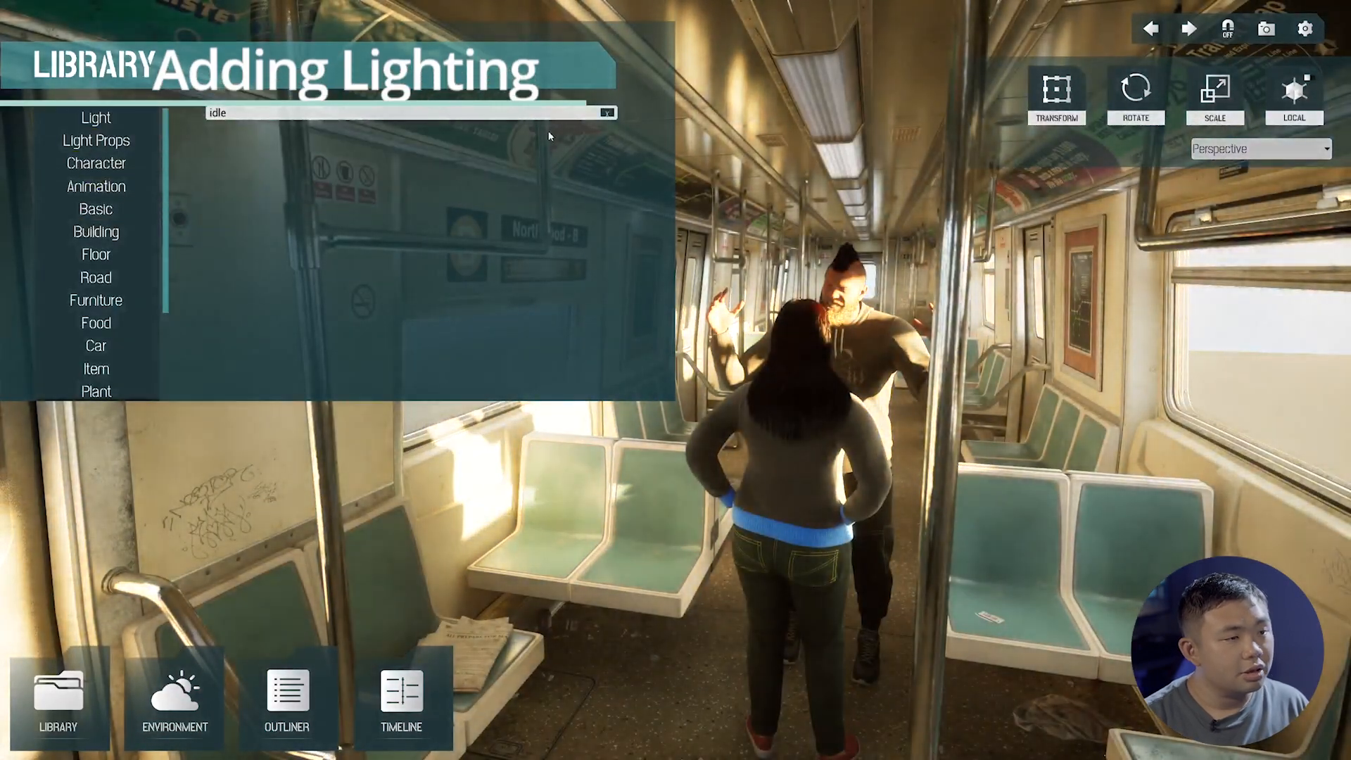
{"action": "left_click", "coordinate": [247, 320]}
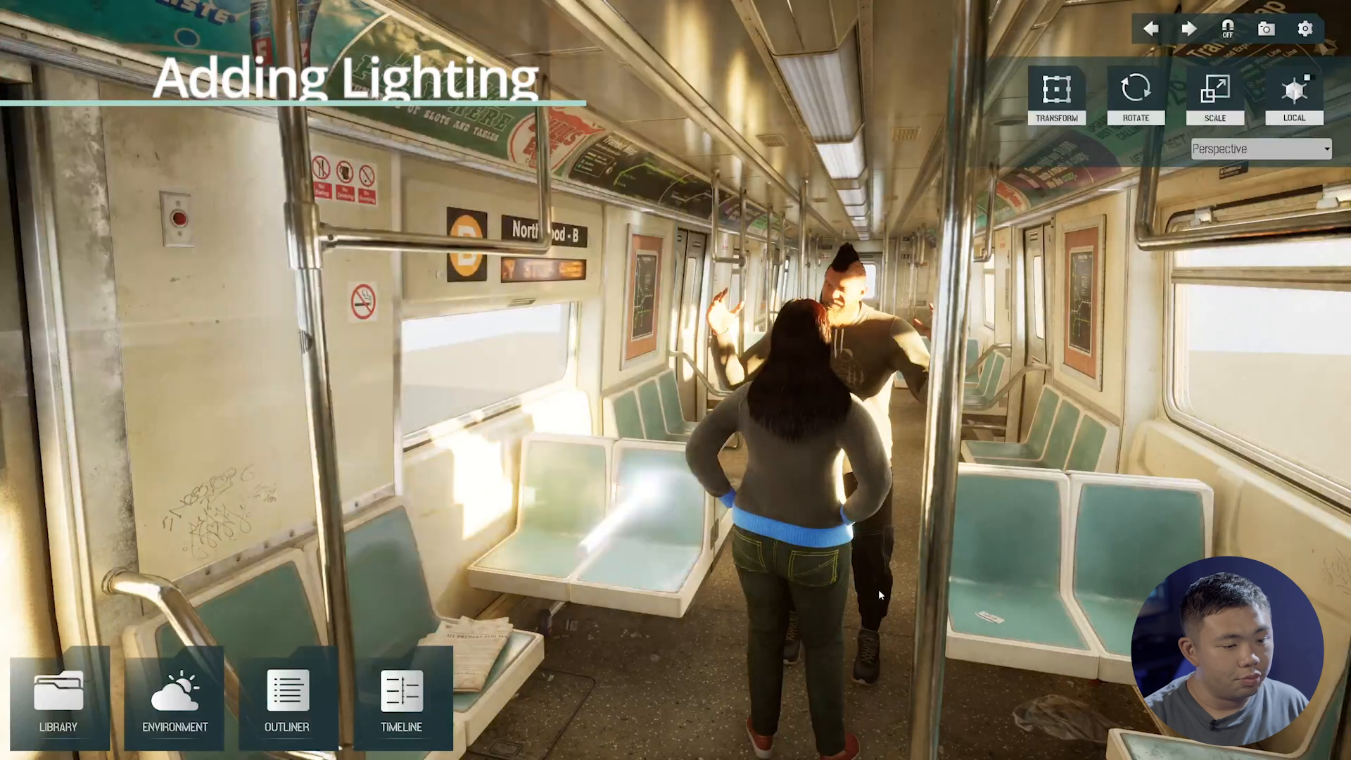
{"action": "left_click", "coordinate": [818, 610]}
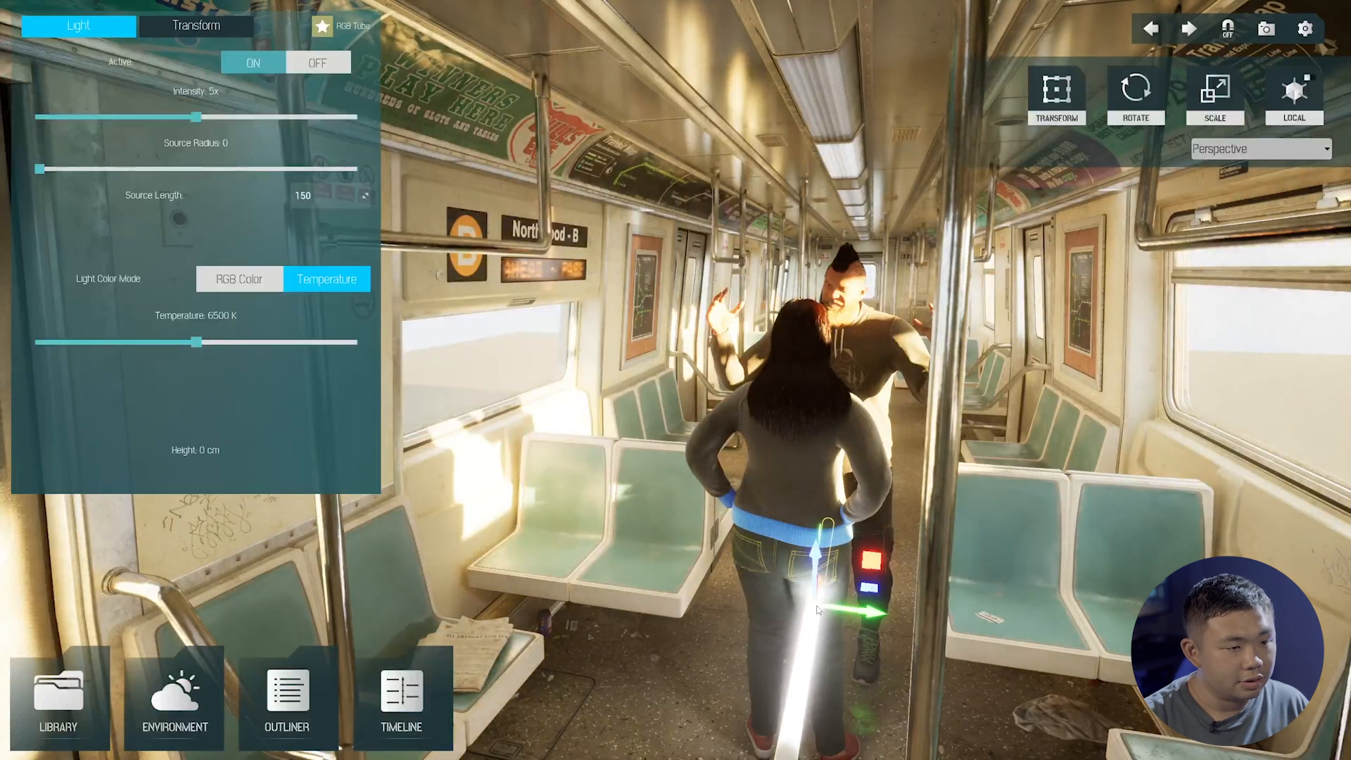
Step: Raise the tube light to the ceiling above the characters, at a height of 231 cm
{"action": "left_click_drag", "start_coordinate": [817, 555], "coordinate": [774, 118]}
{"action": "right_click_drag", "start_coordinate": [774, 119], "coordinate": [772, 120]}
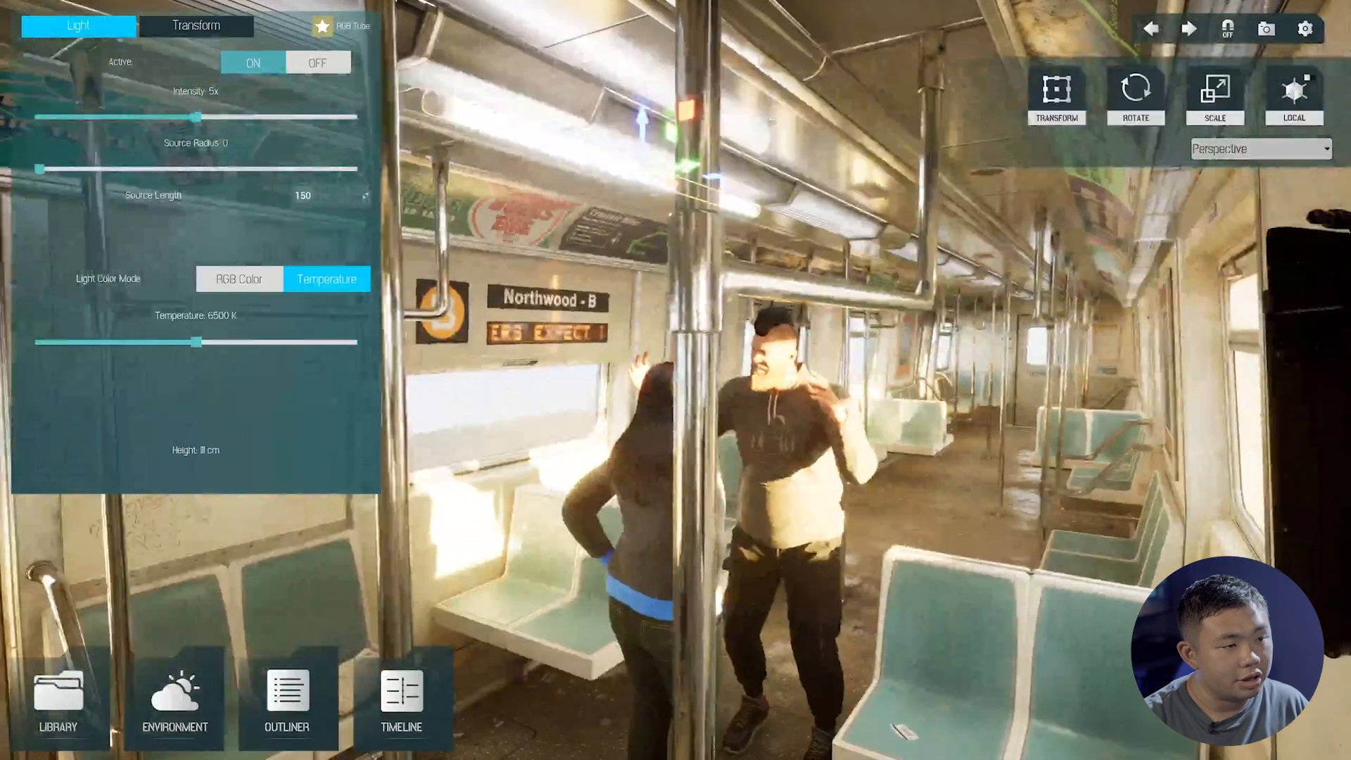
{"action": "left_click_drag", "start_coordinate": [661, 187], "coordinate": [761, 215]}
{"action": "left_click", "coordinate": [965, 435]}
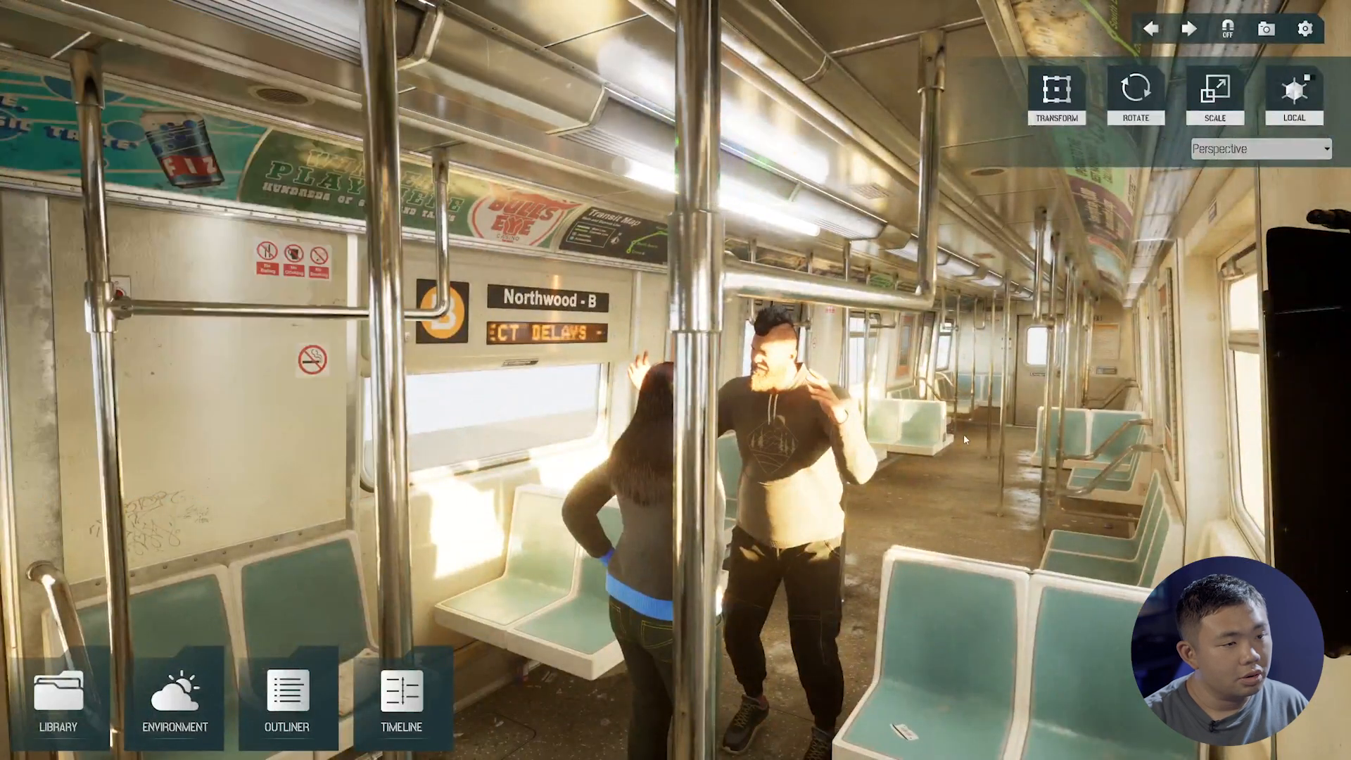
Step: Set the ceiling tube light's intensity to 20x and its color temperature to 3477 K
{"action": "left_click", "coordinate": [771, 221]}
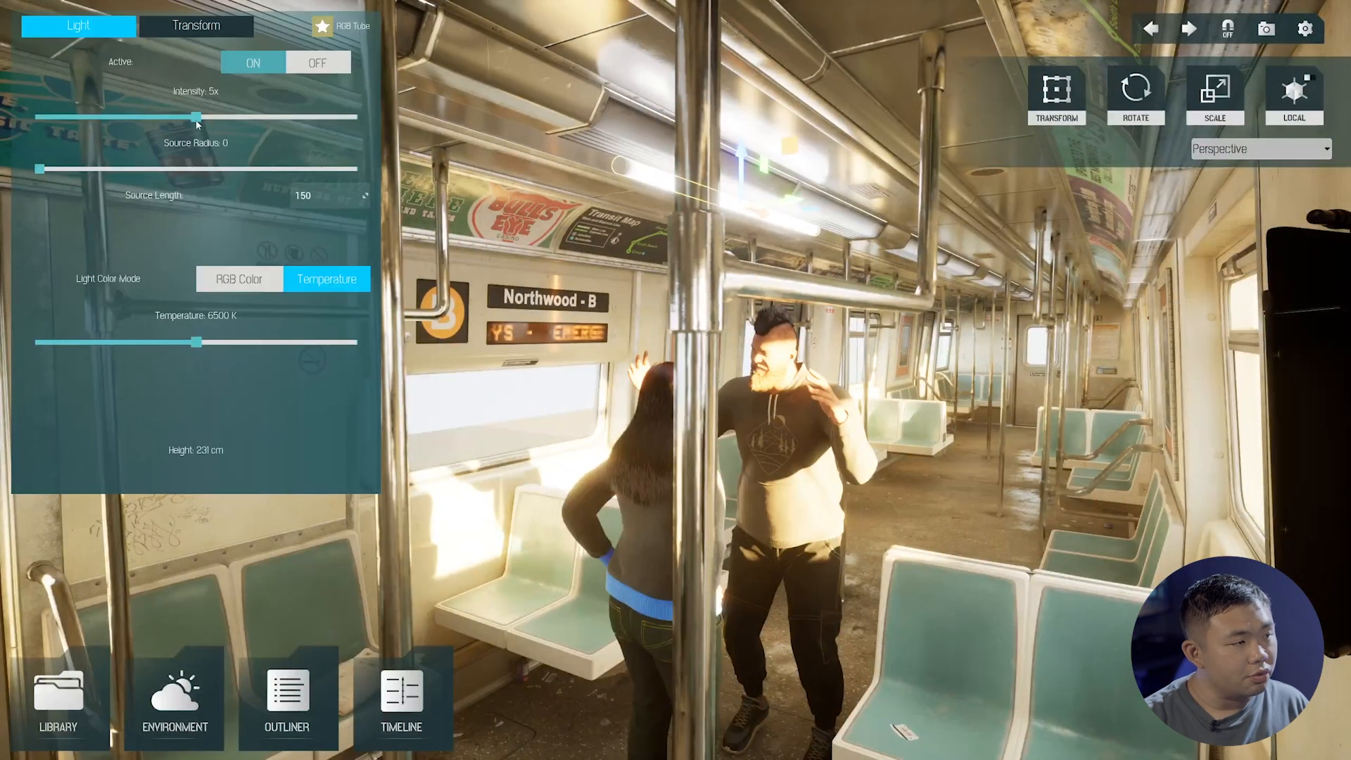
{"action": "left_click_drag", "start_coordinate": [196, 118], "coordinate": [267, 117]}
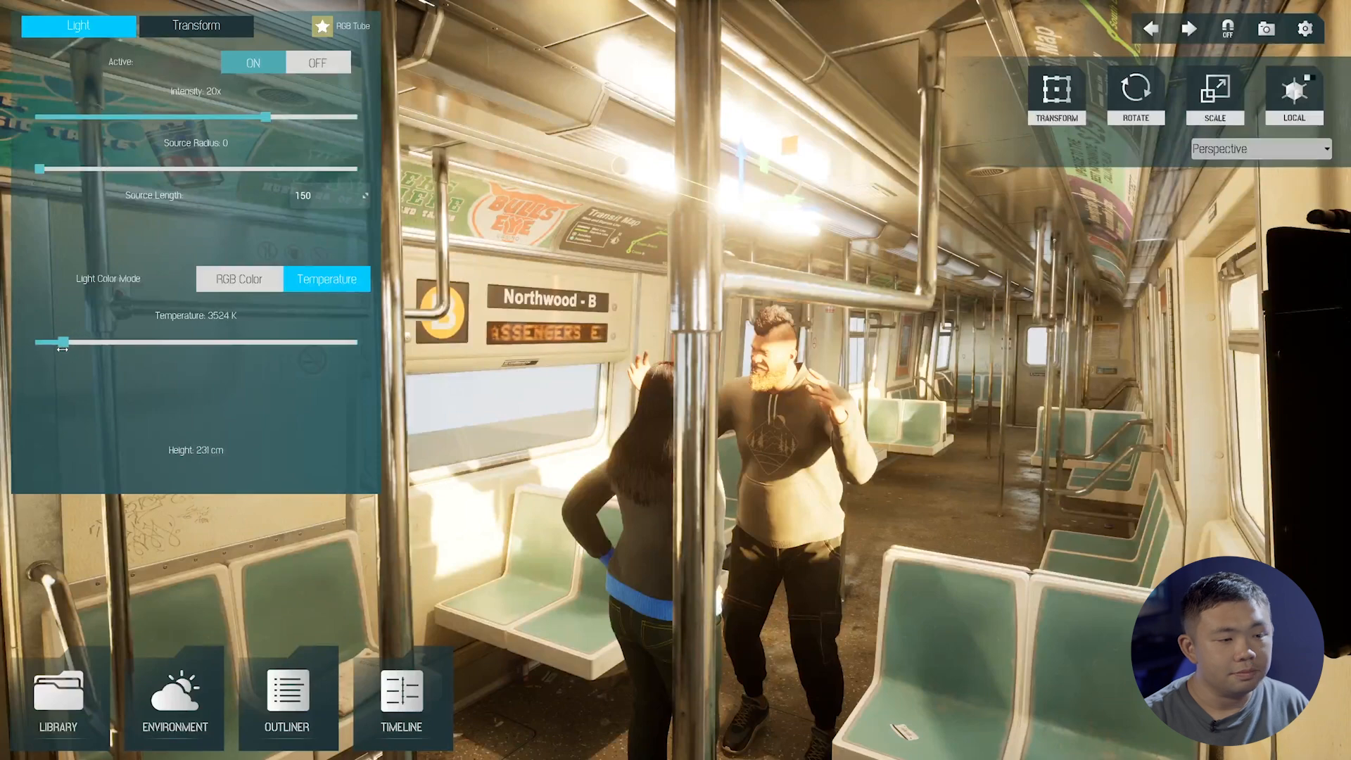
{"action": "key", "text": "Delete"}
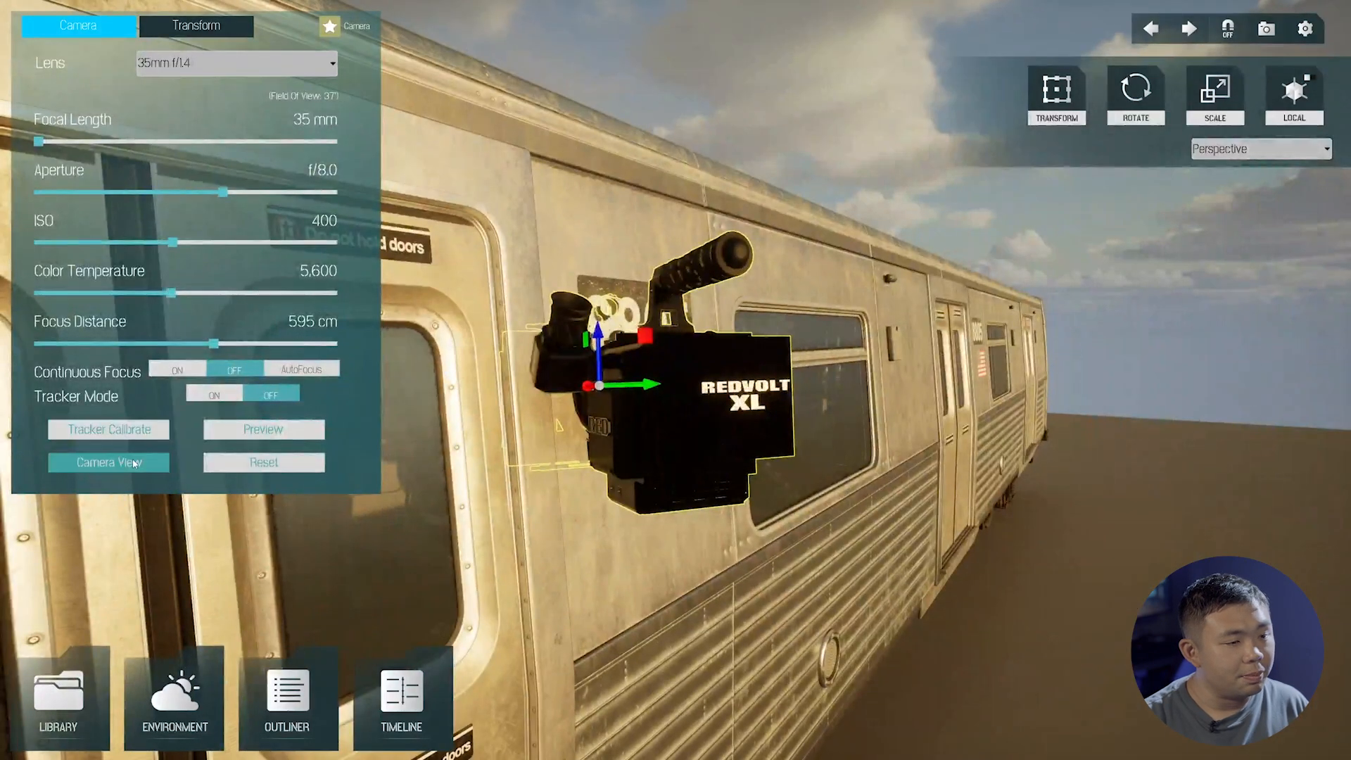
Step: Look through the camera and set its aperture to f/1.4, focus distance to 198 cm and ISO to 50
{"action": "left_click", "coordinate": [134, 463]}
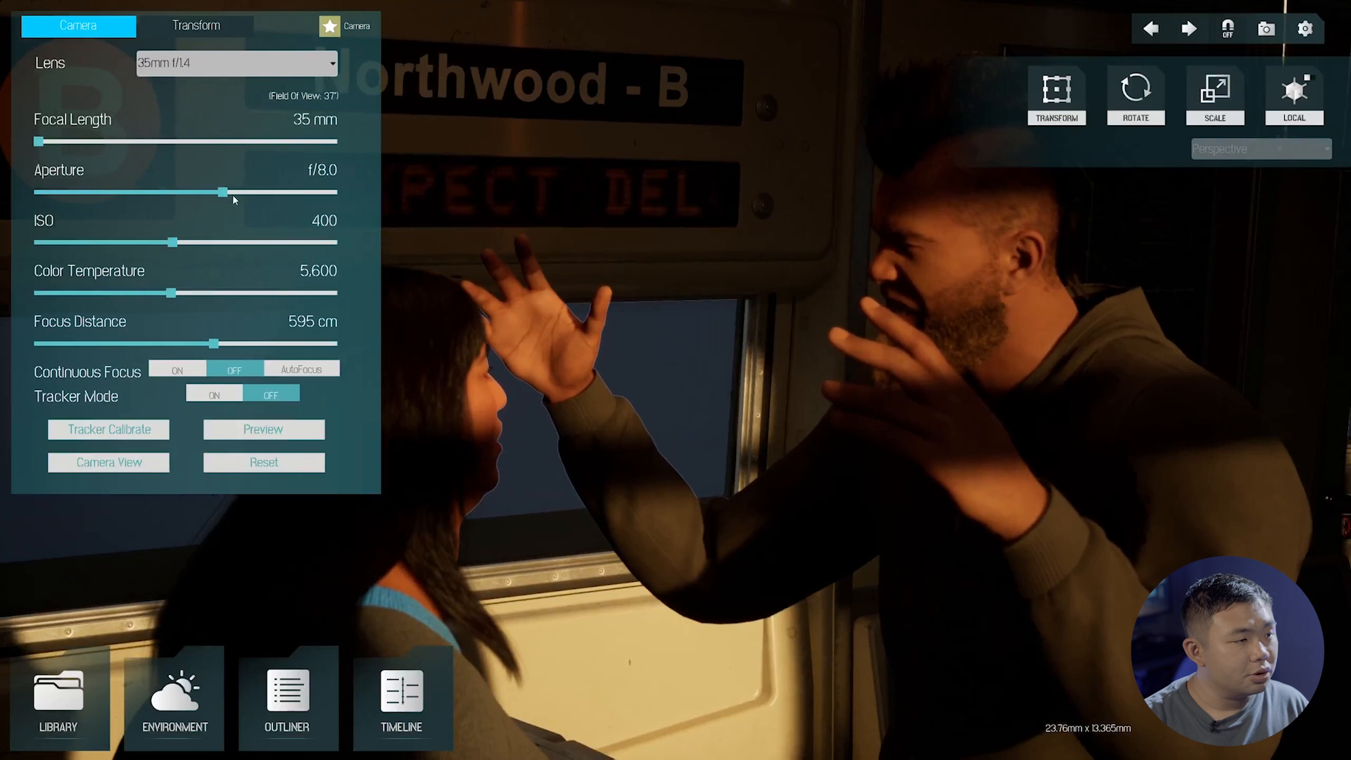
{"action": "left_click_drag", "start_coordinate": [226, 194], "coordinate": [40, 193]}
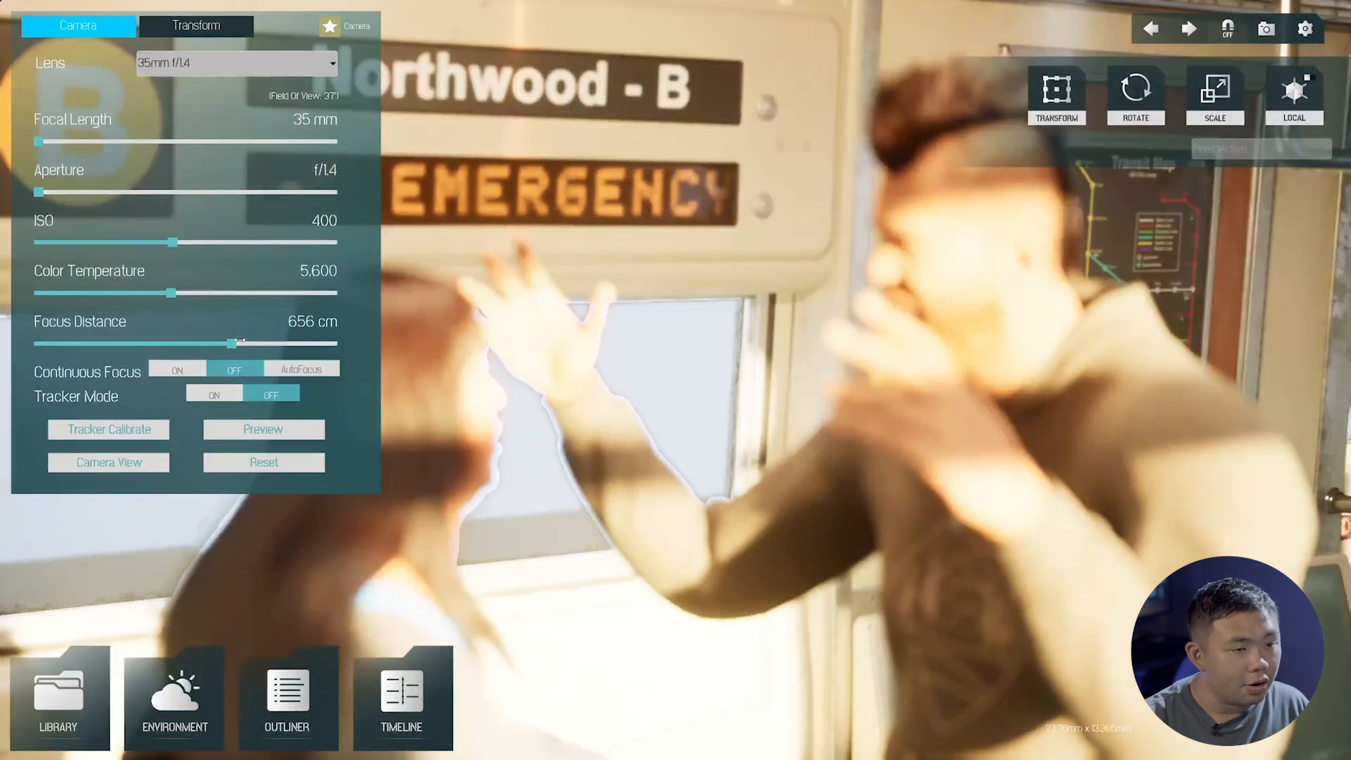
{"action": "left_click_drag", "start_coordinate": [261, 336], "coordinate": [97, 347]}
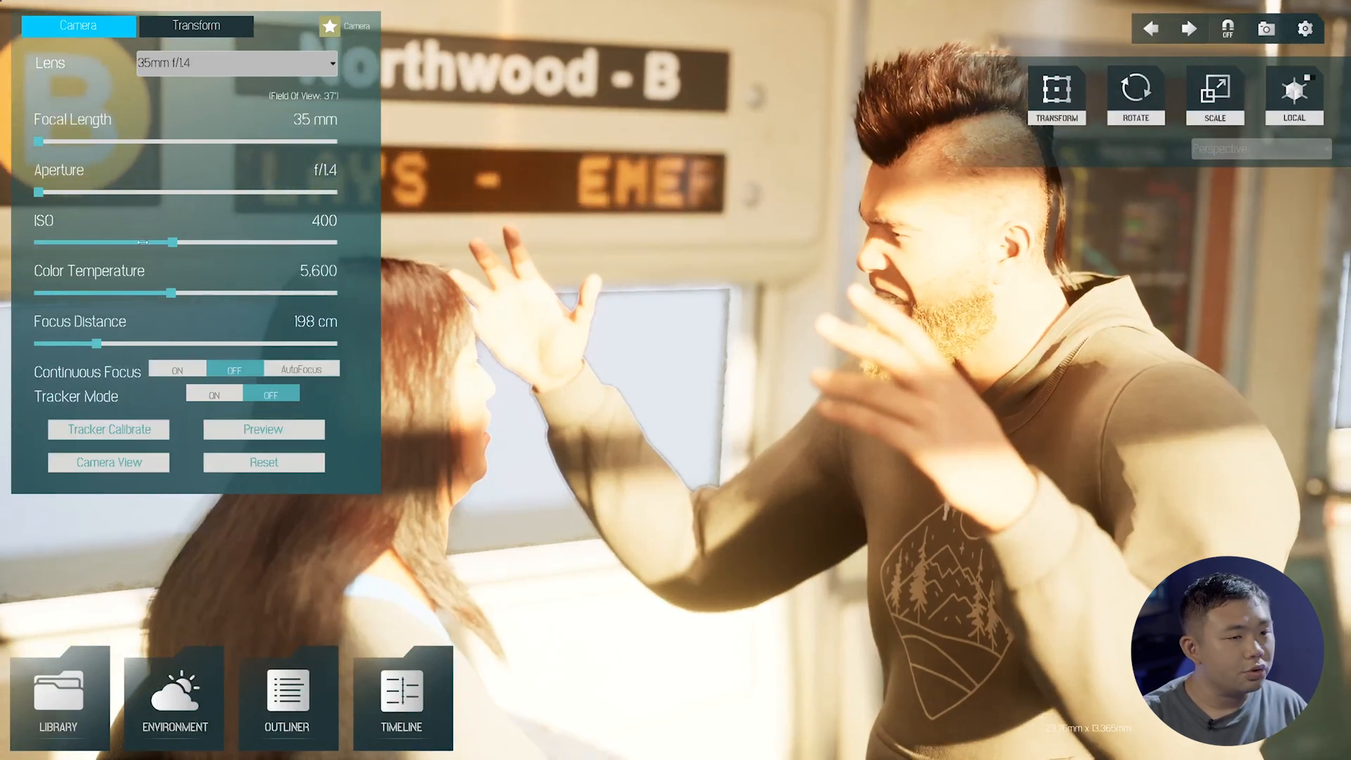
{"action": "left_click_drag", "start_coordinate": [143, 242], "coordinate": [93, 243]}
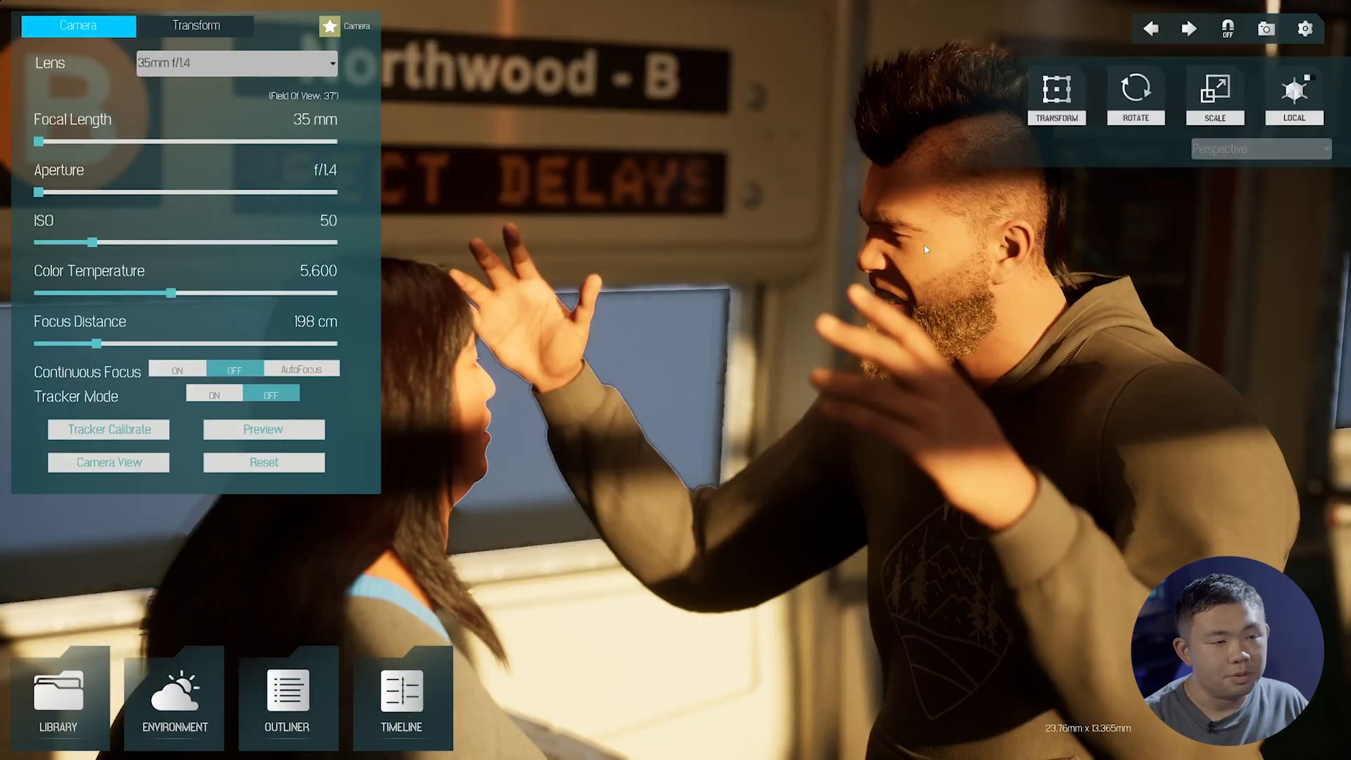
Step: Reduce the ceiling tube light's intensity to 15x and return to the camera view
{"action": "key", "text": "Escape"}
{"action": "key", "text": "s"}
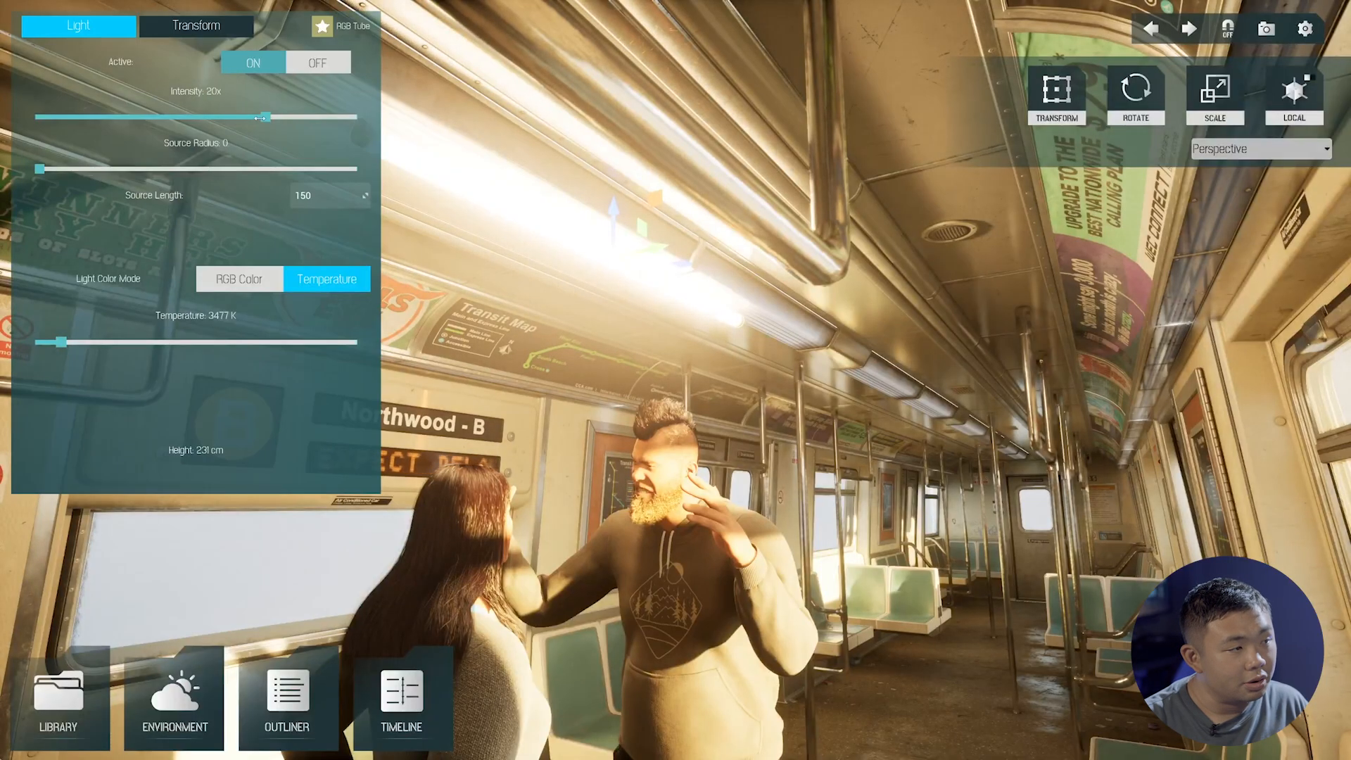
{"action": "left_click_drag", "start_coordinate": [267, 118], "coordinate": [248, 119]}
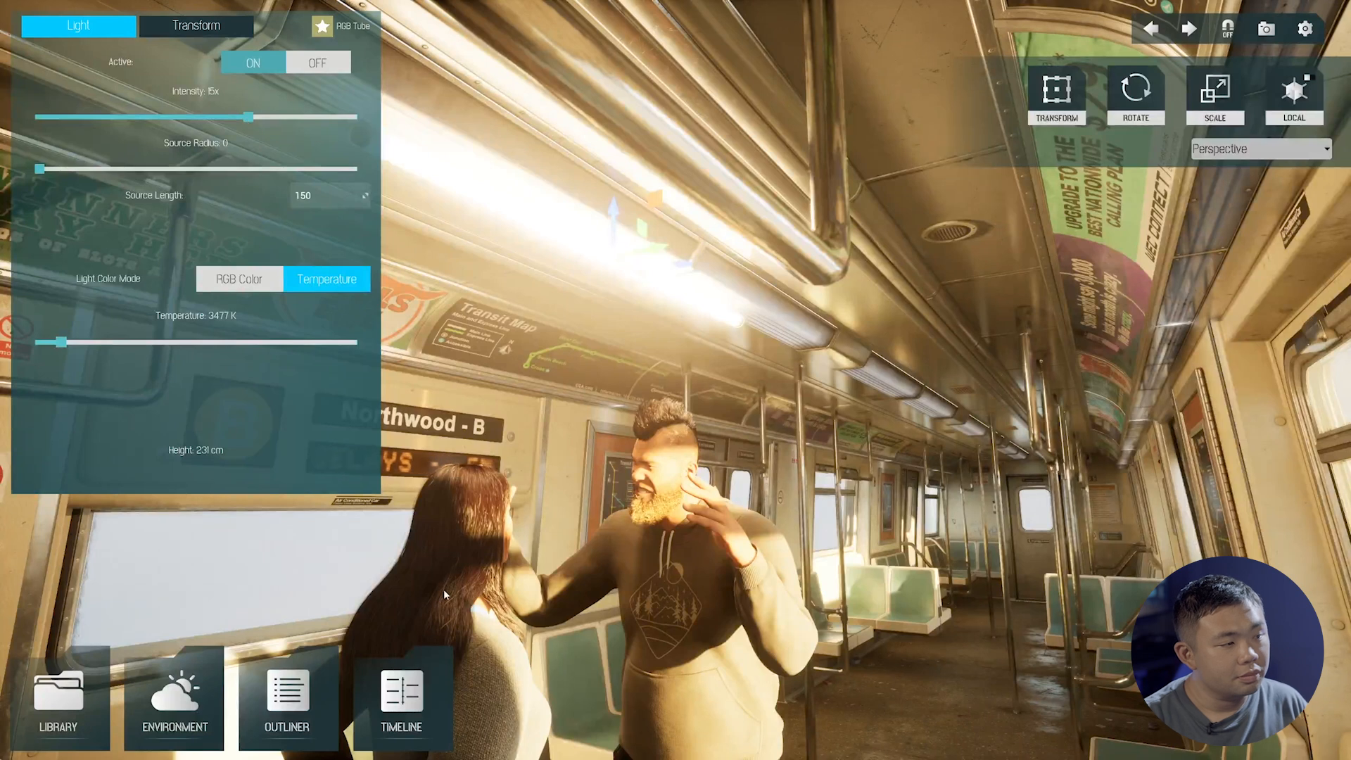
{"action": "left_click", "coordinate": [468, 462]}
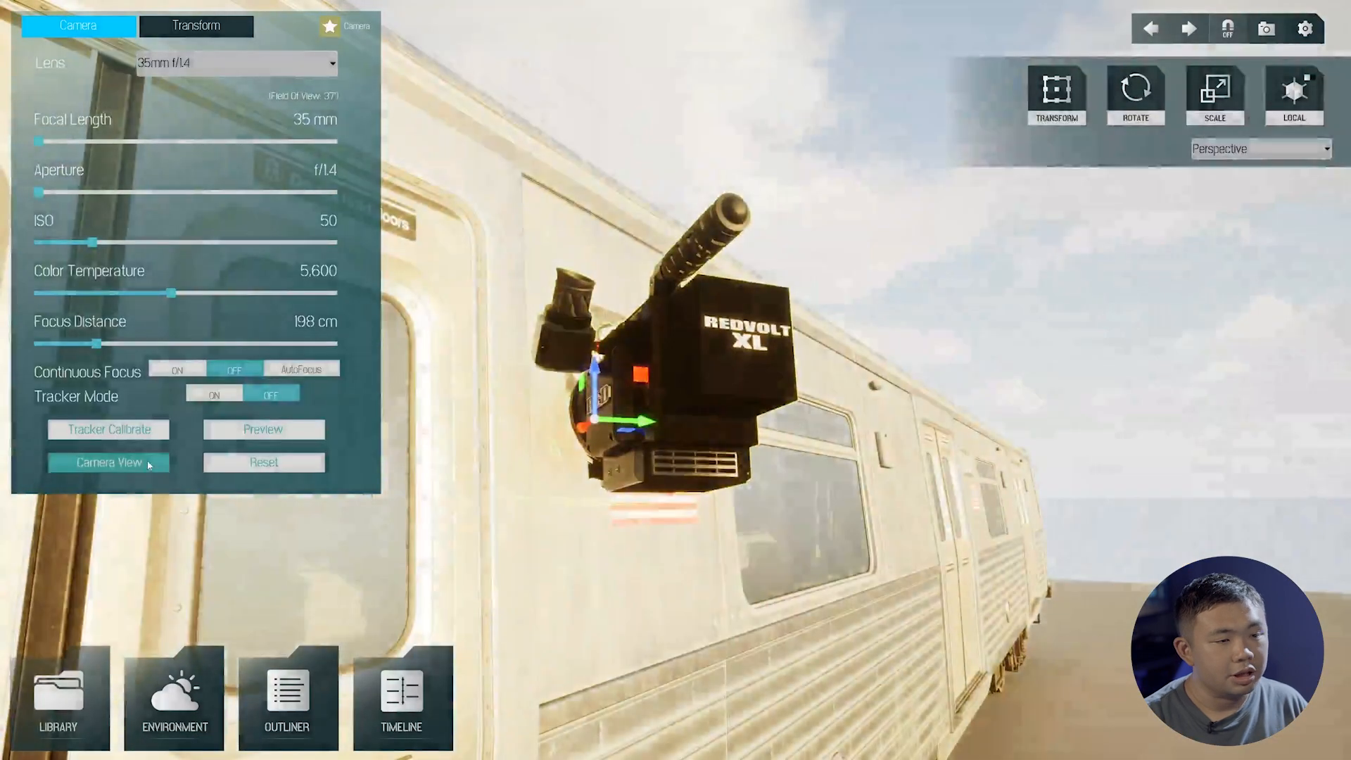
{"action": "left_click", "coordinate": [148, 464]}
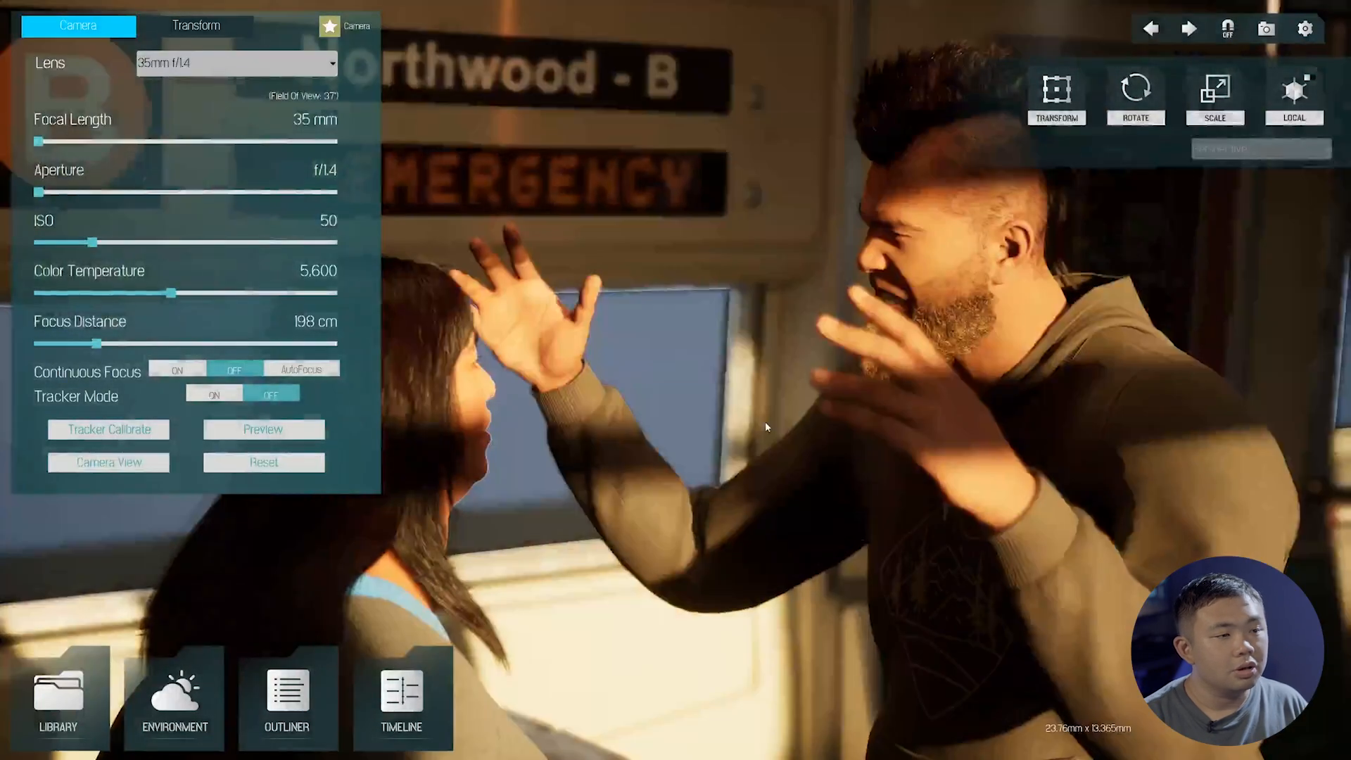